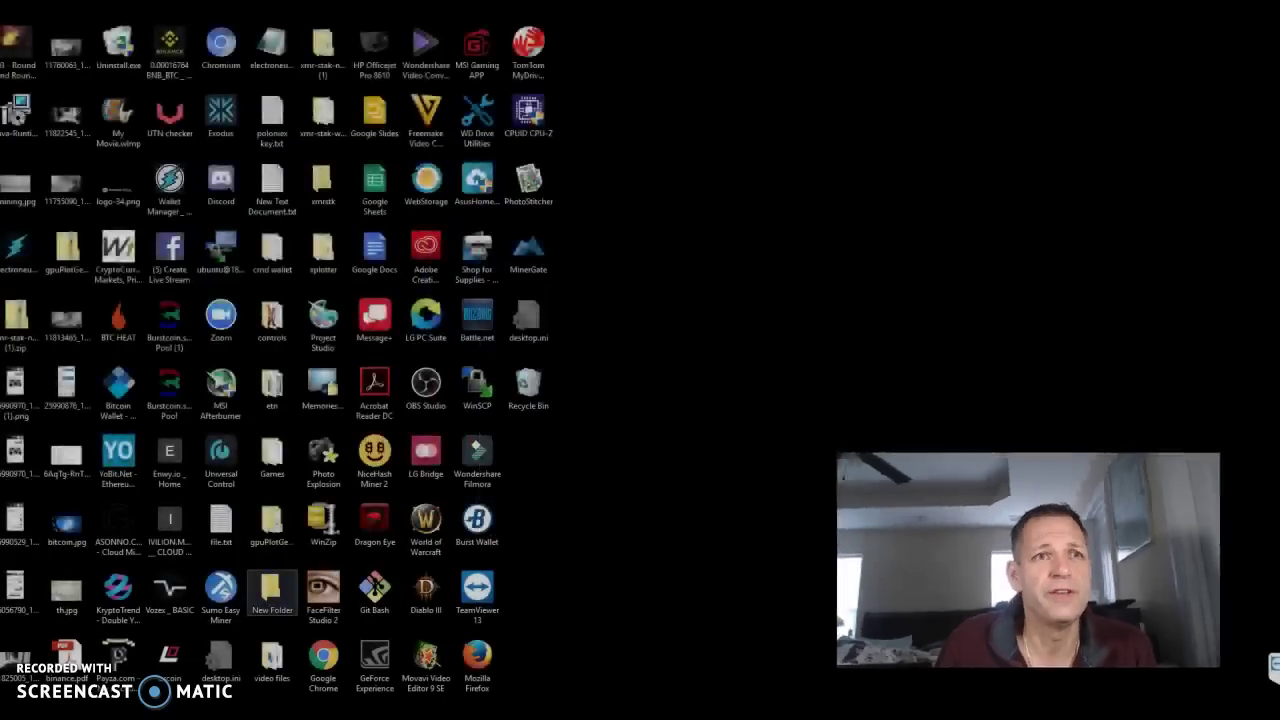
mouse_move(570, 718)
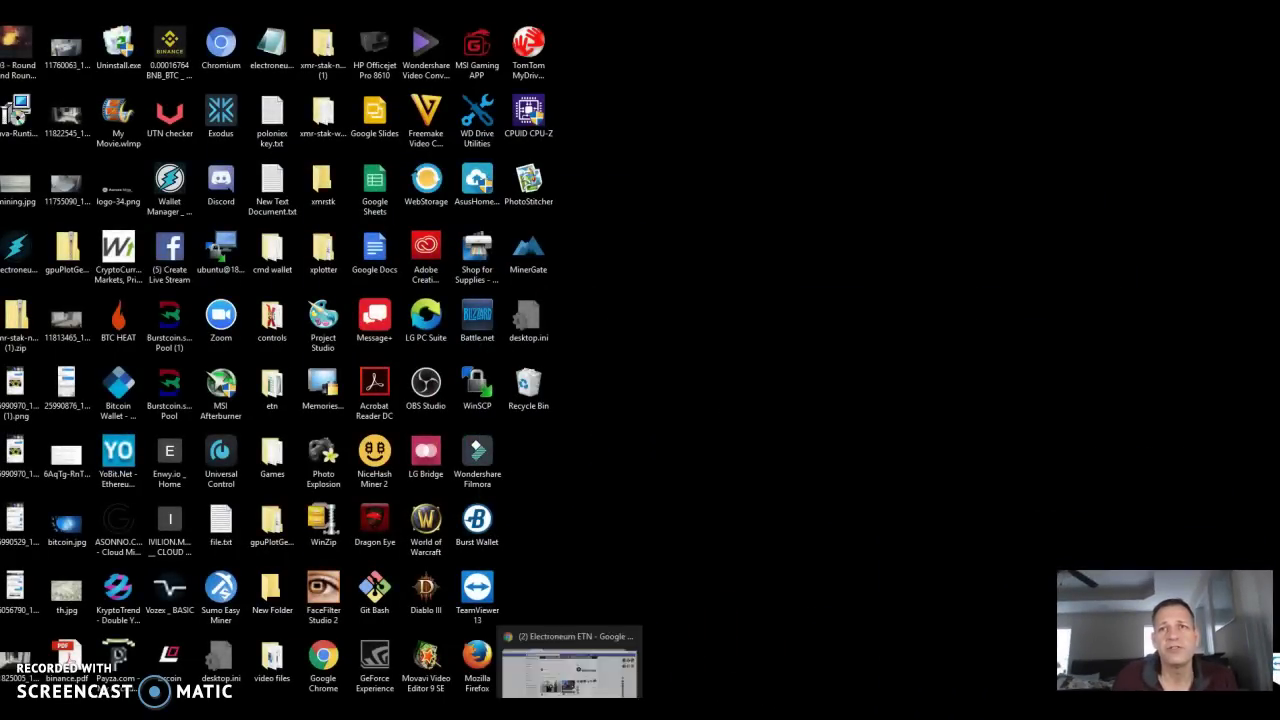
click(570, 665)
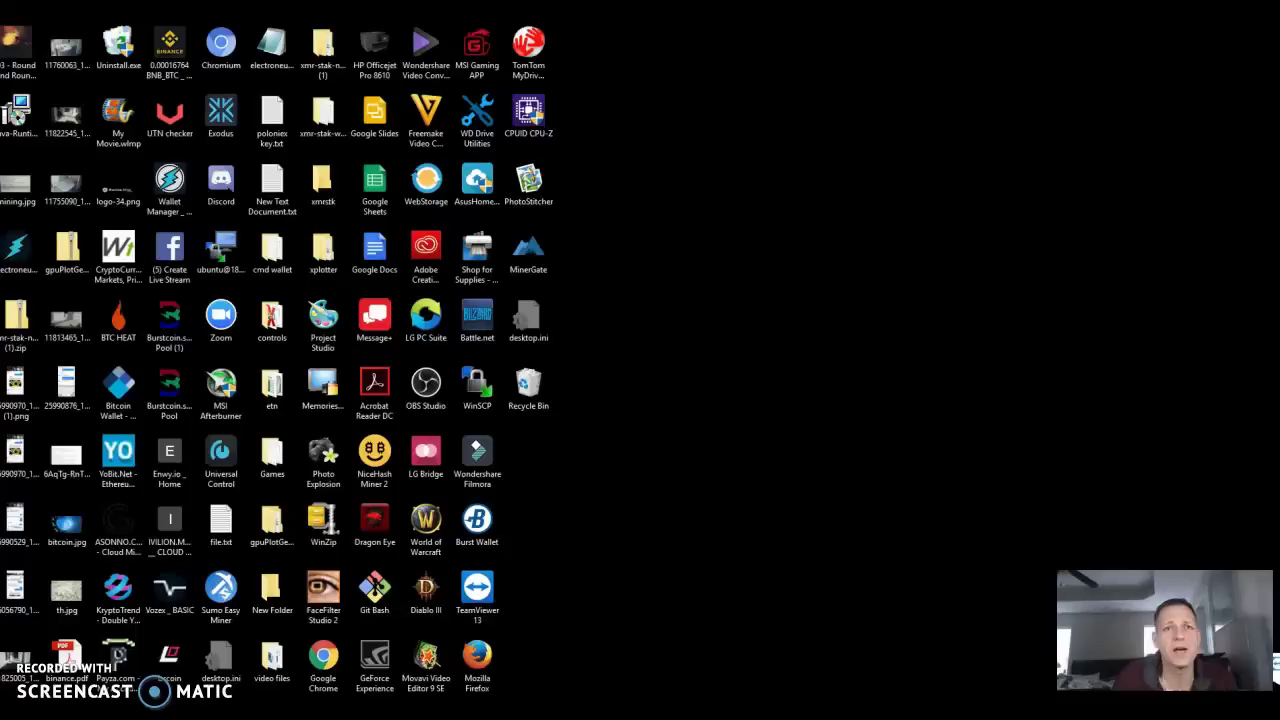
mouse_move(305, 718)
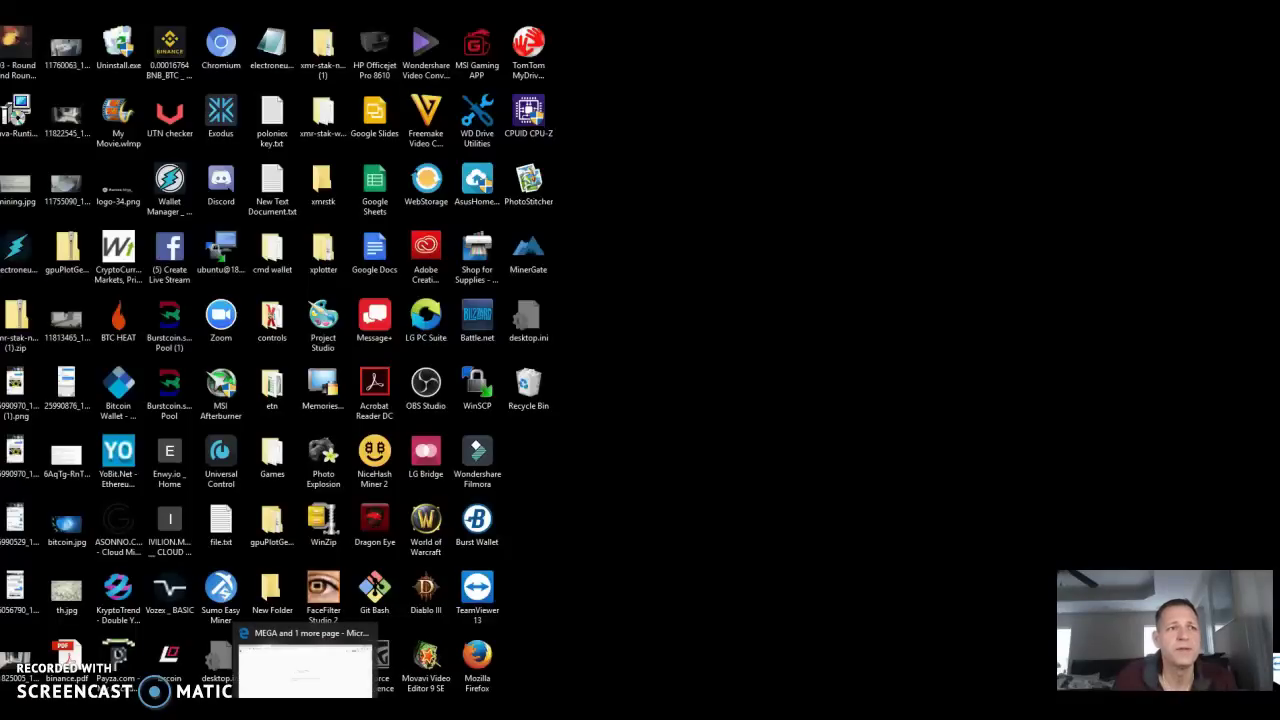
- Review the protection status in Windows Defender Security Center from the Update & security settings, and close both windows
key(super)
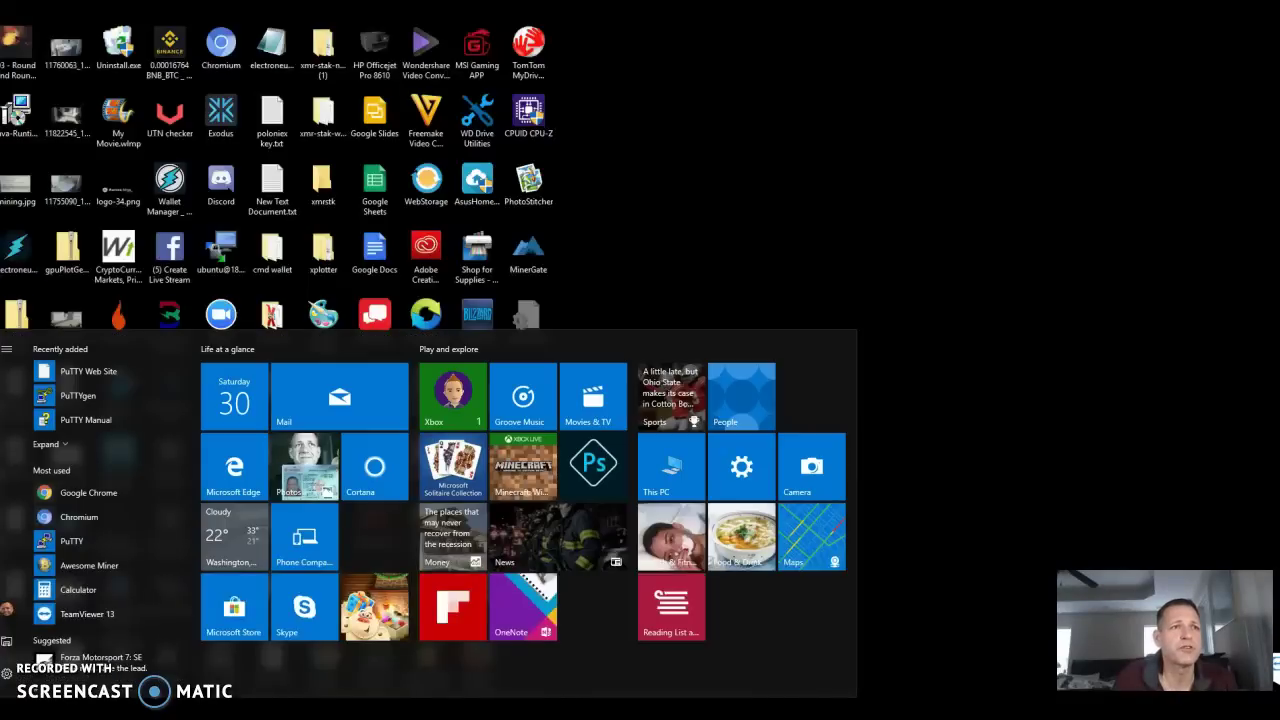
click(8, 686)
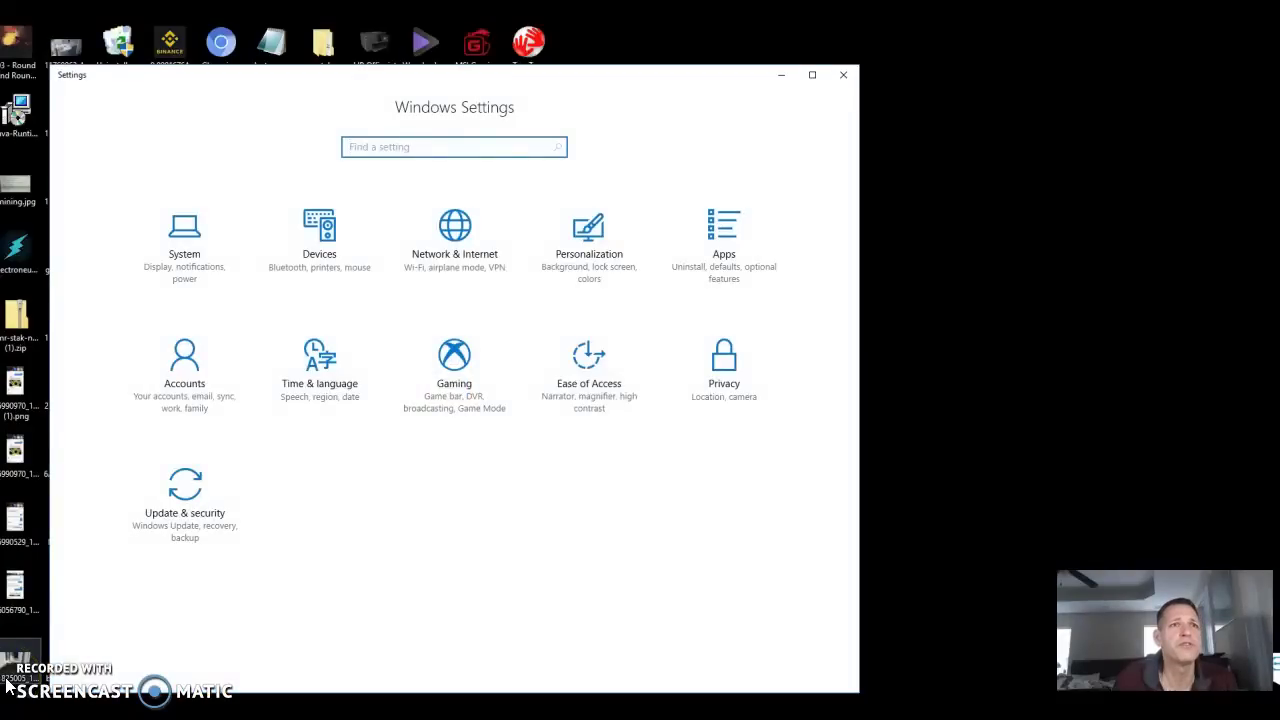
click(188, 511)
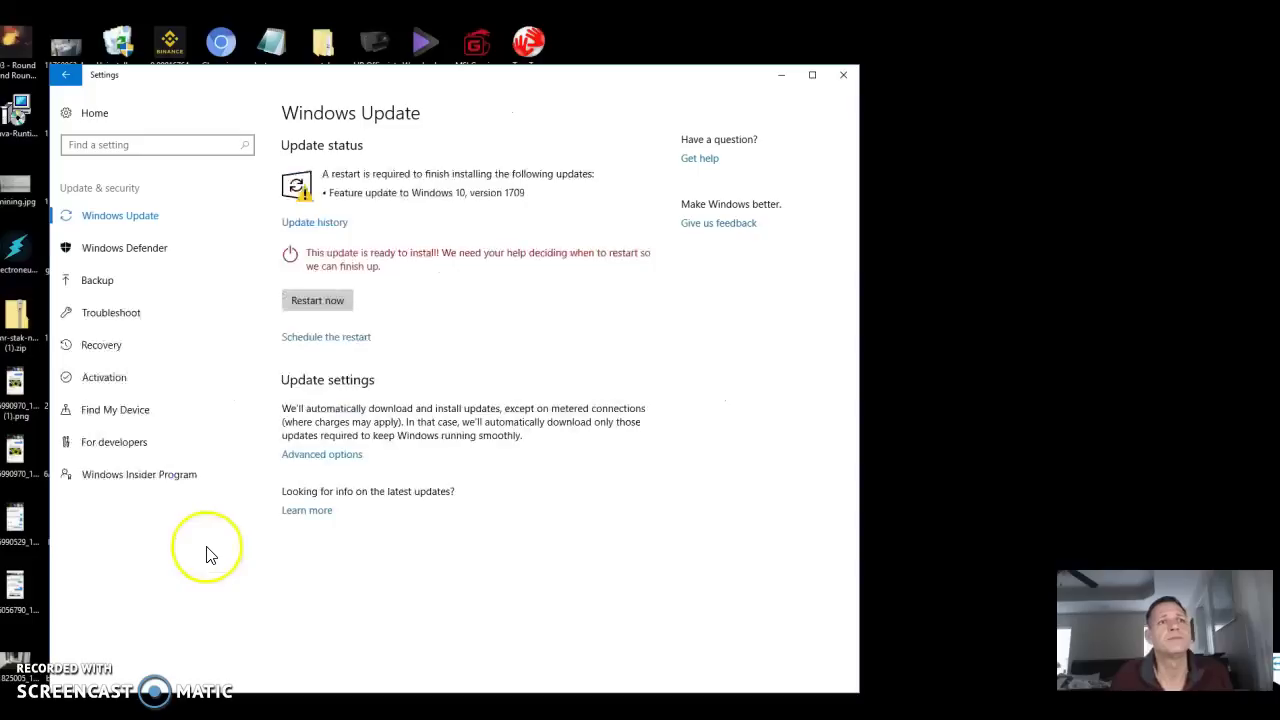
click(110, 260)
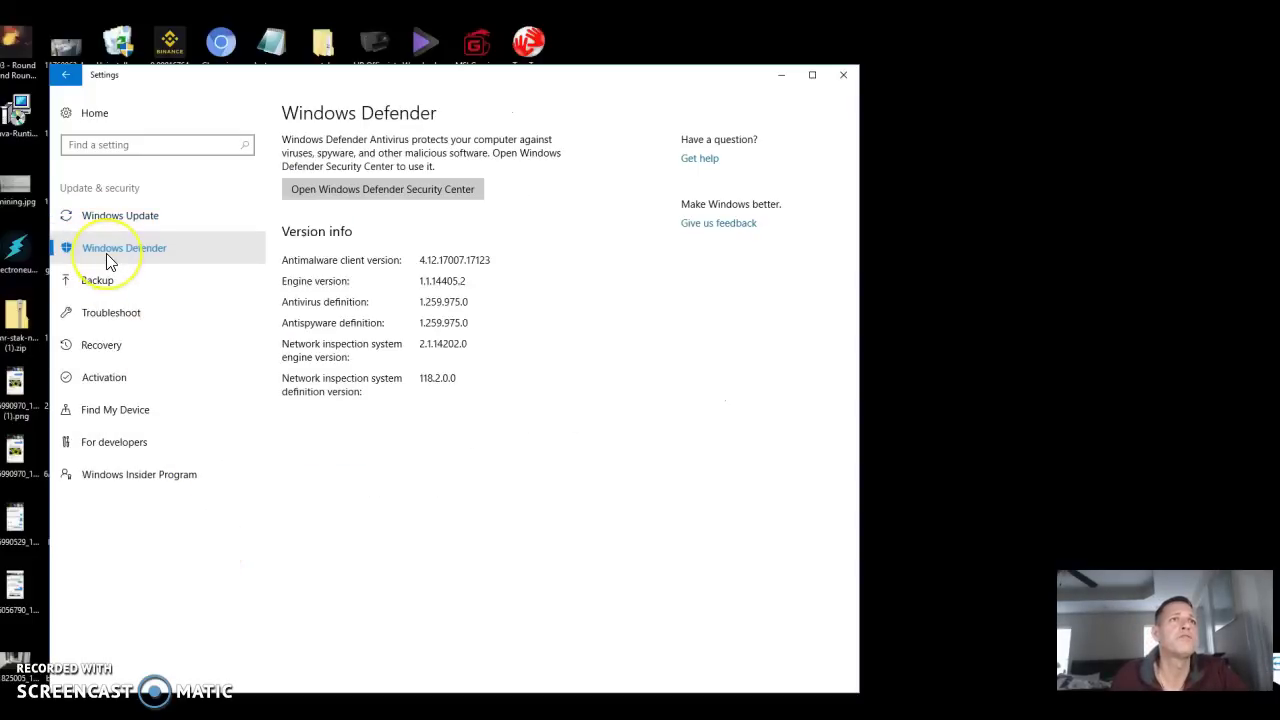
click(391, 189)
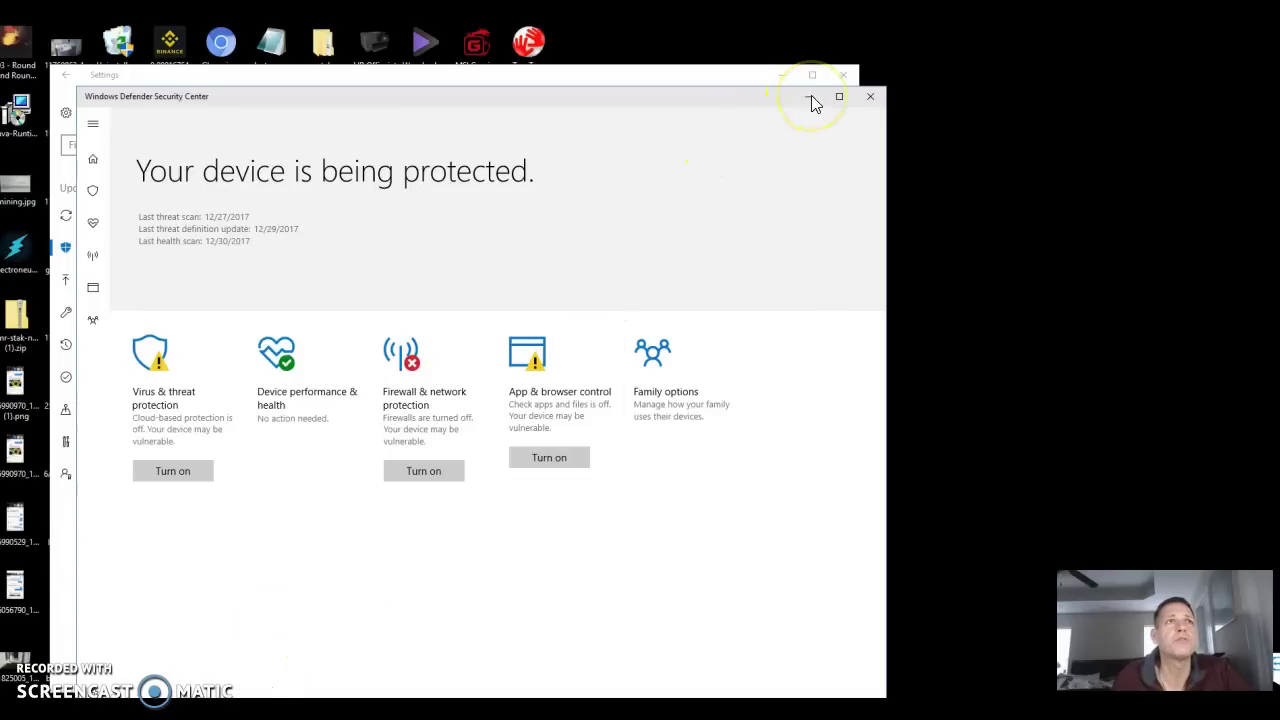
click(869, 97)
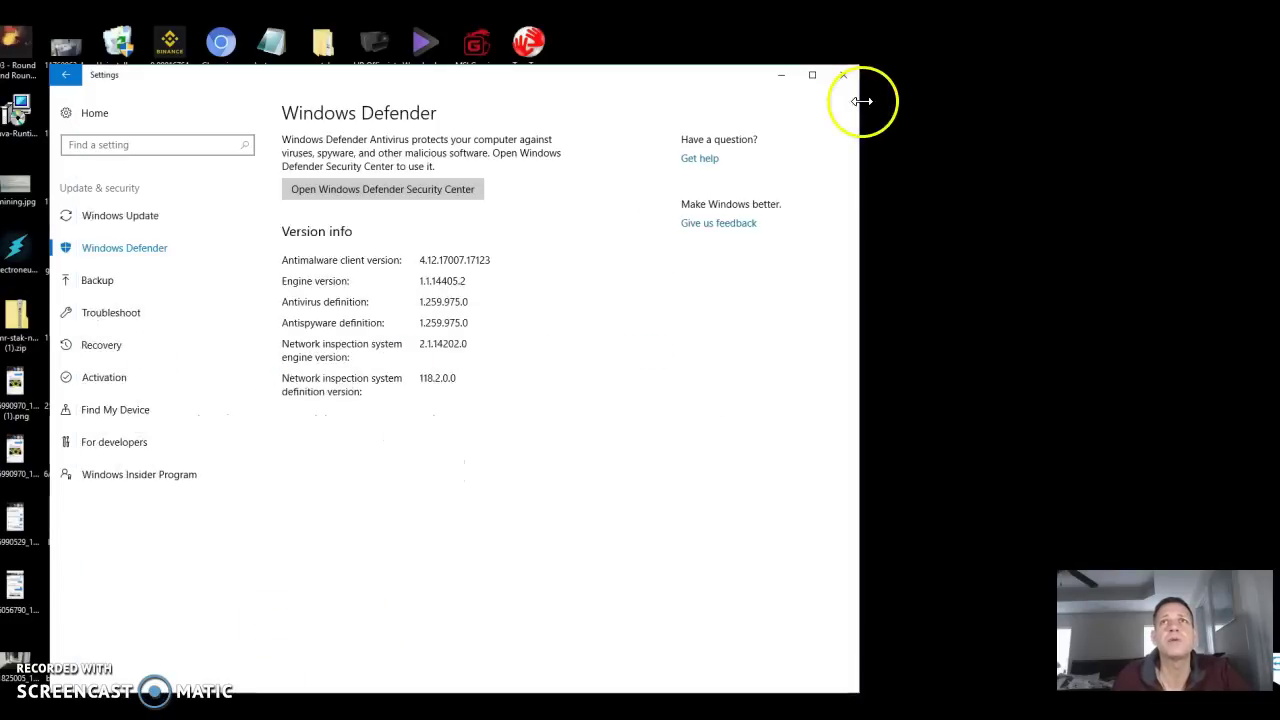
click(843, 75)
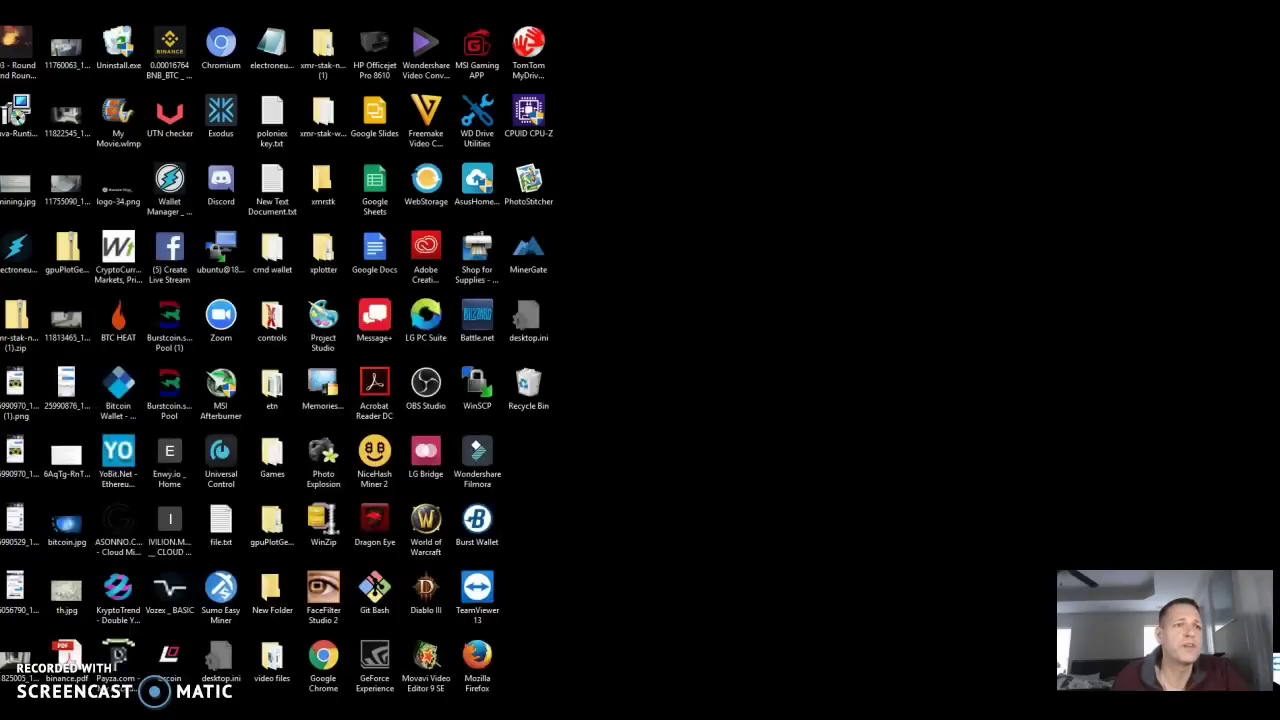
- Switch to Microsoft Edge, close the MEGA page and open the miner downloads page of the ucrypto.com Electroneum mining pool
key(alt+Tab)
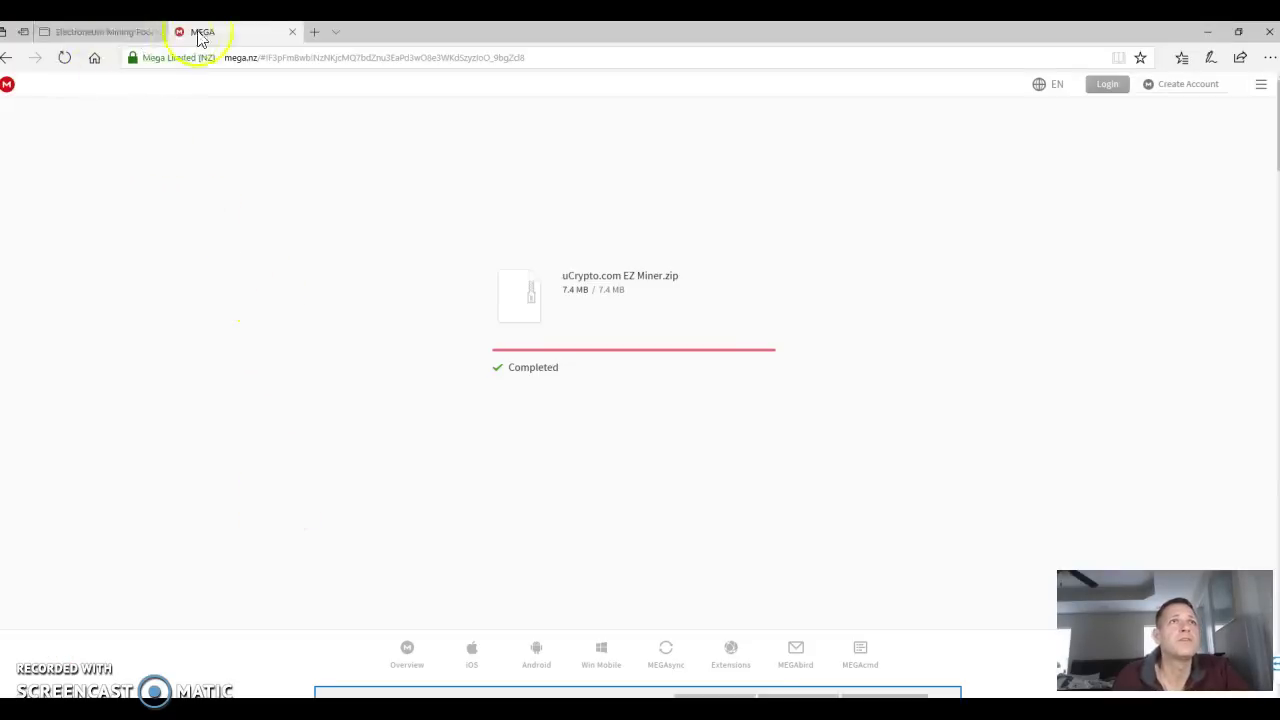
click(292, 33)
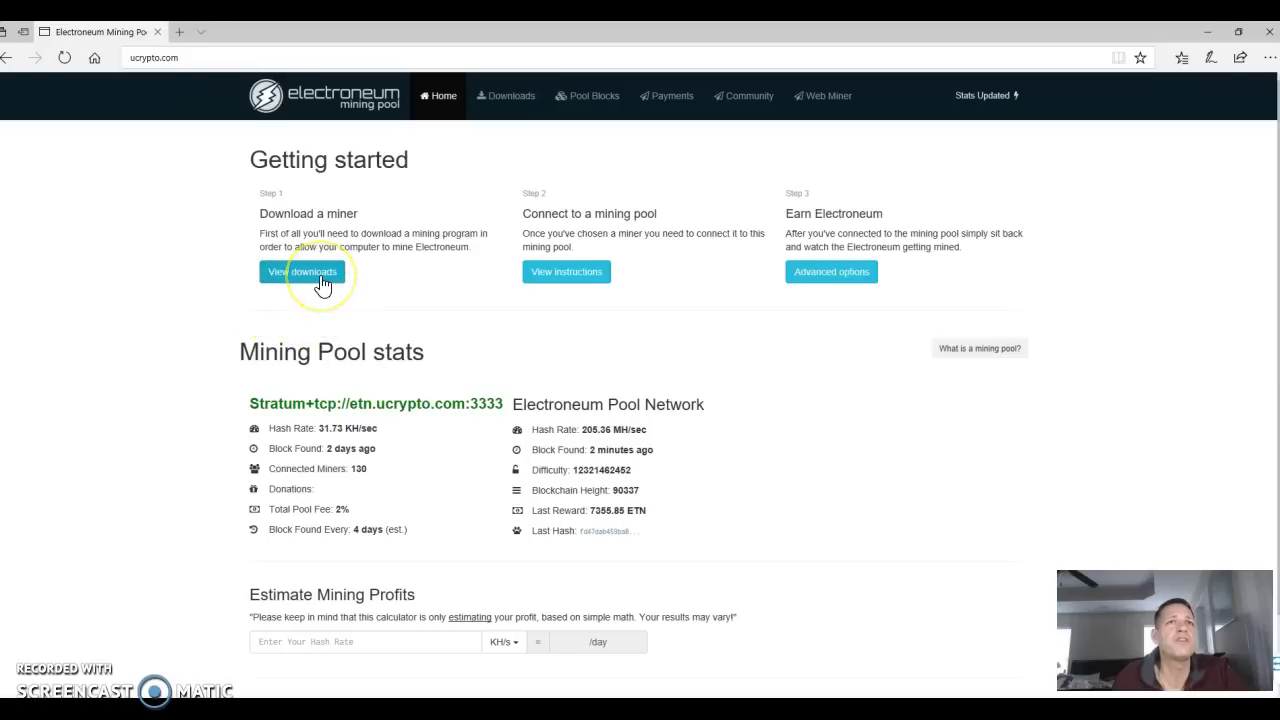
click(290, 278)
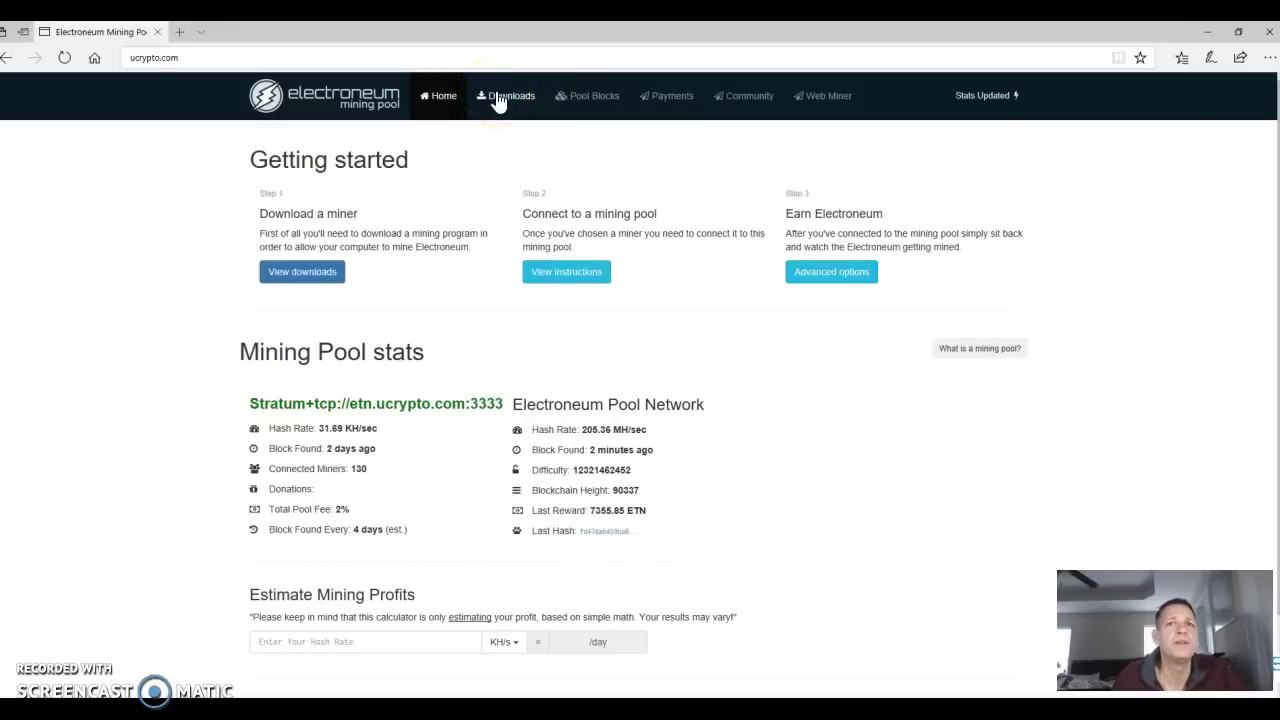
click(312, 279)
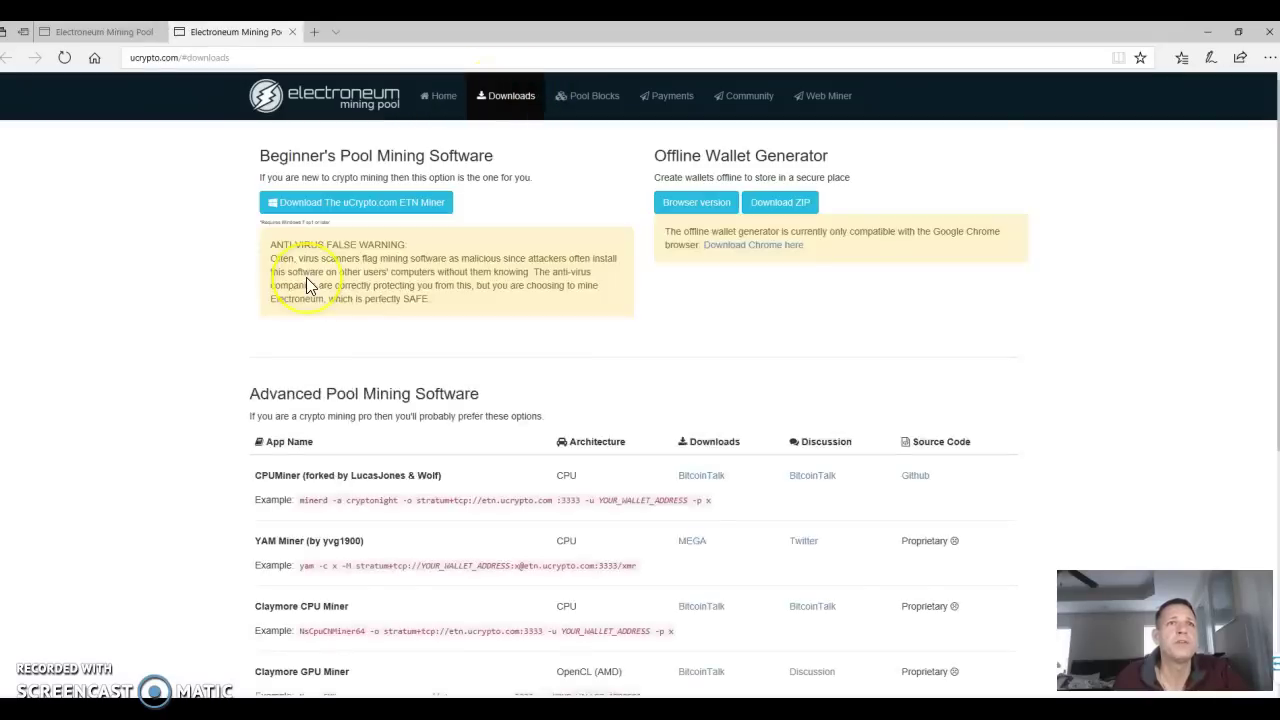
- Download the beginner's uCrypto.com ETN Miner from MEGA and save uCrypto.com EZ Miner.zip to the Desktop
click(320, 205)
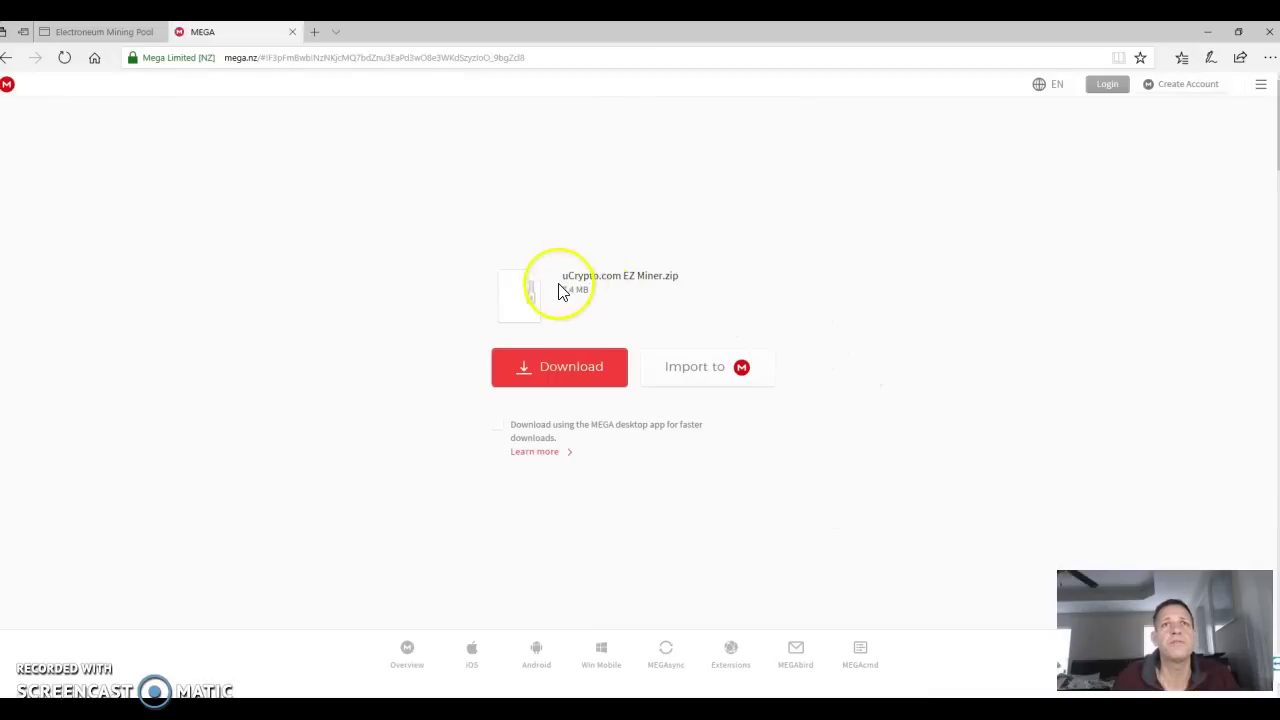
click(576, 372)
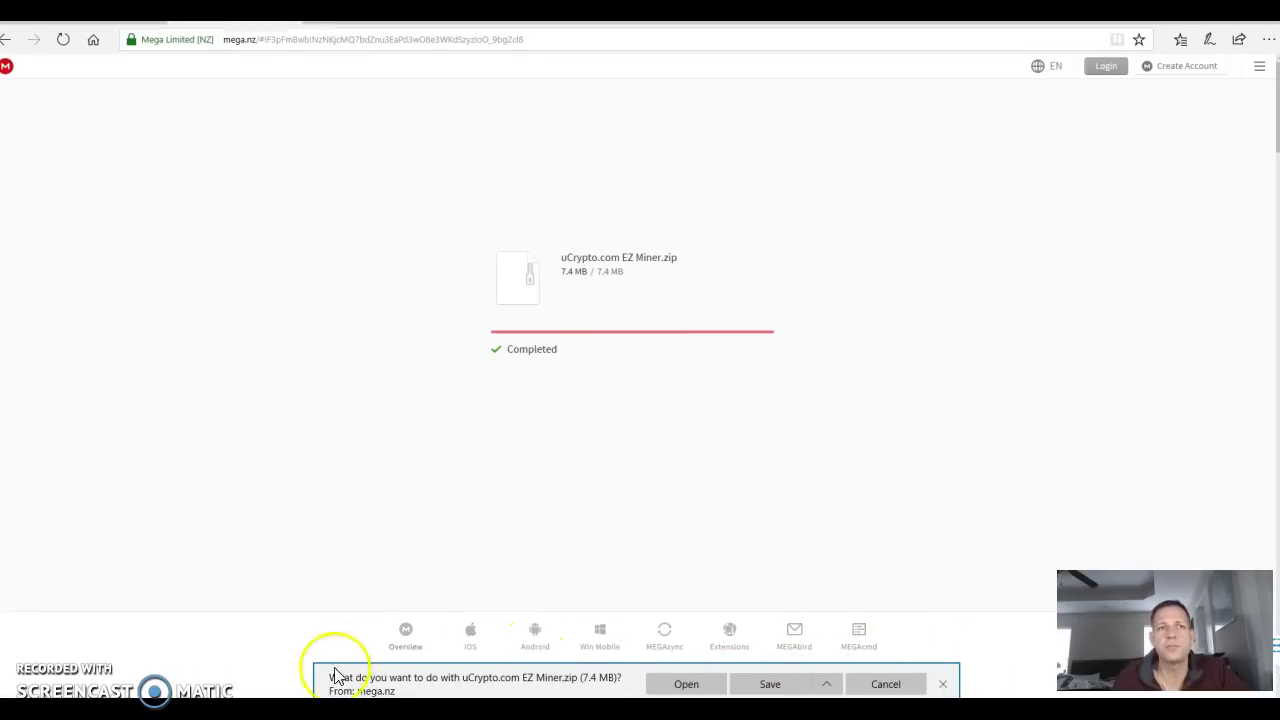
click(828, 686)
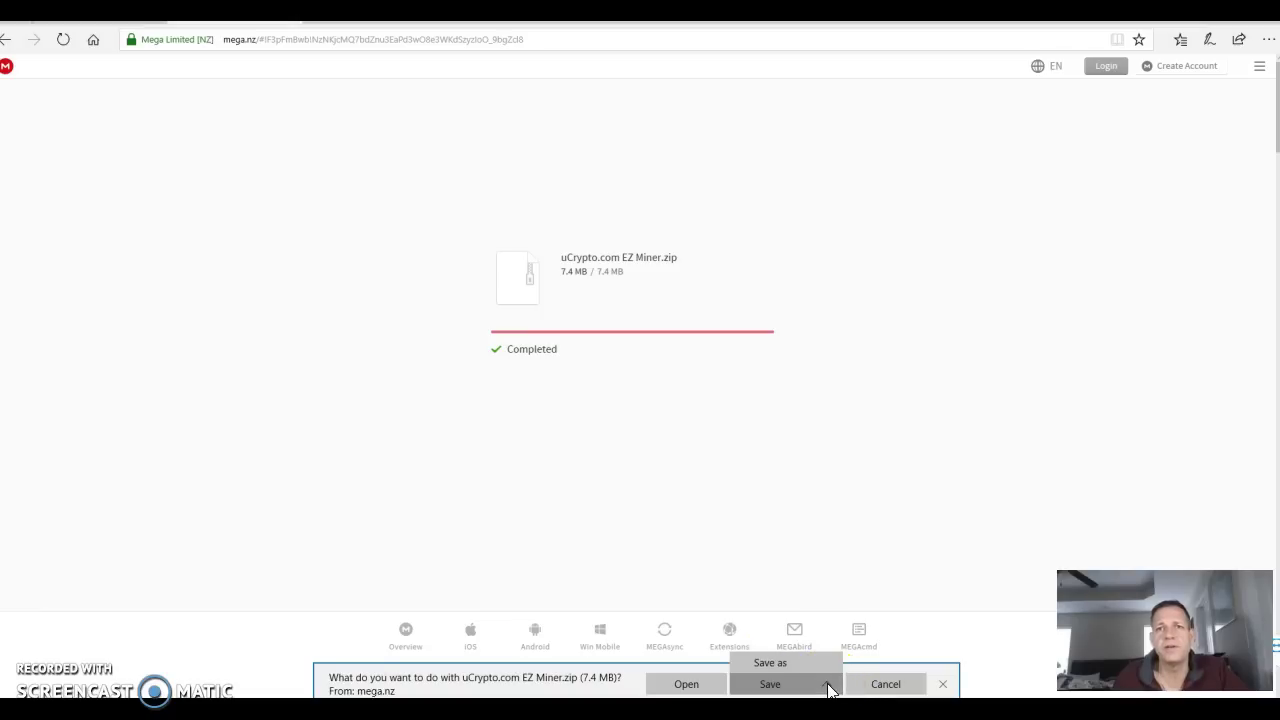
click(798, 662)
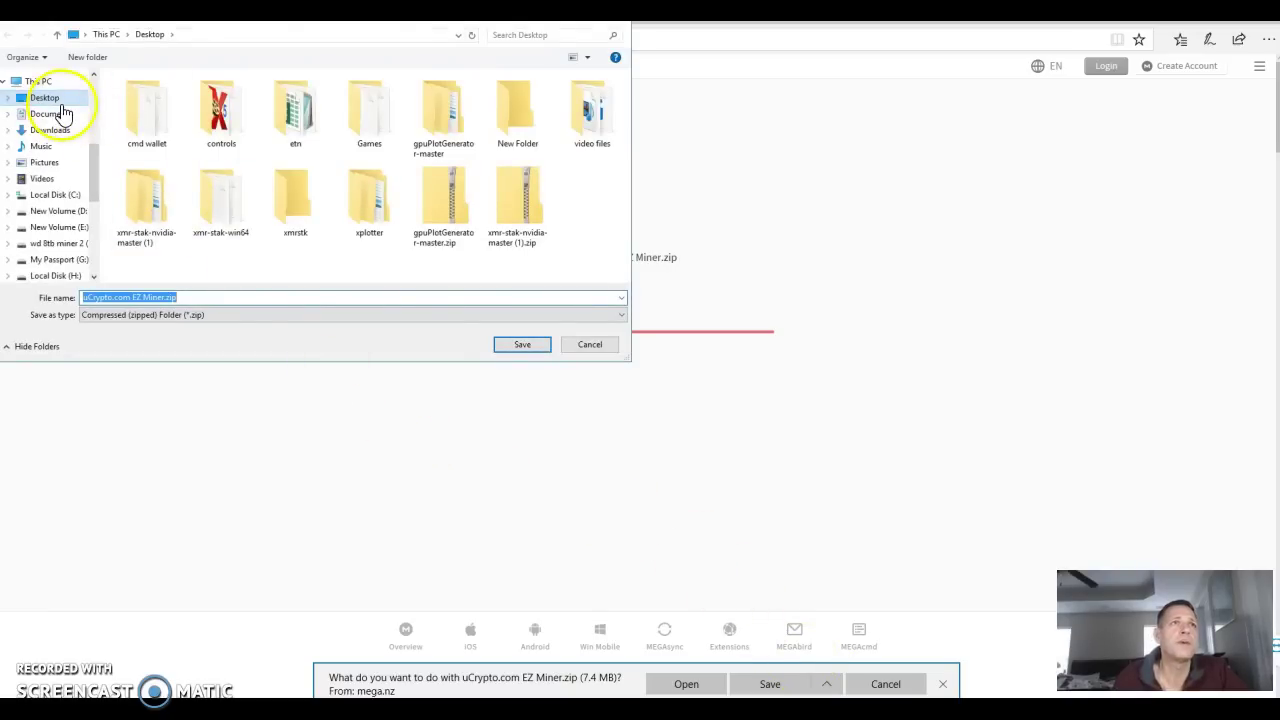
click(520, 345)
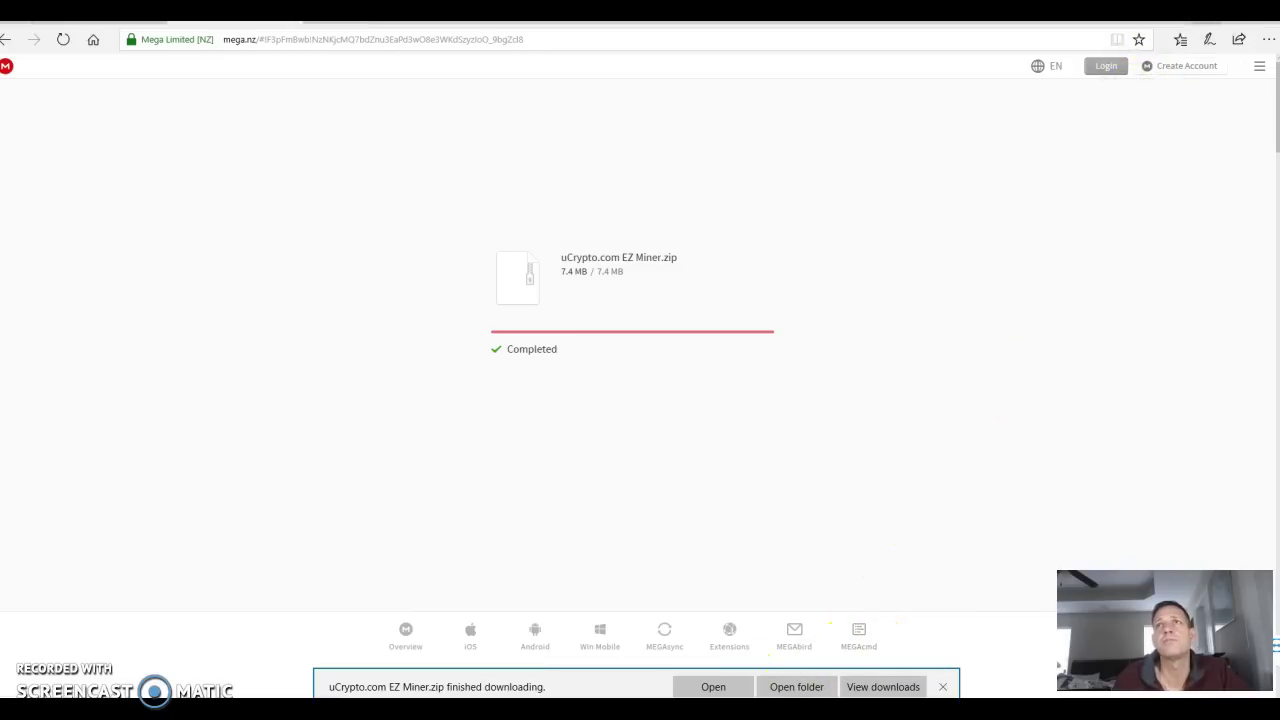
- Move uCrypto.com EZ Miner.zip to an empty area of the desktop and extract all its files to the default Desktop folder
key(super+d)
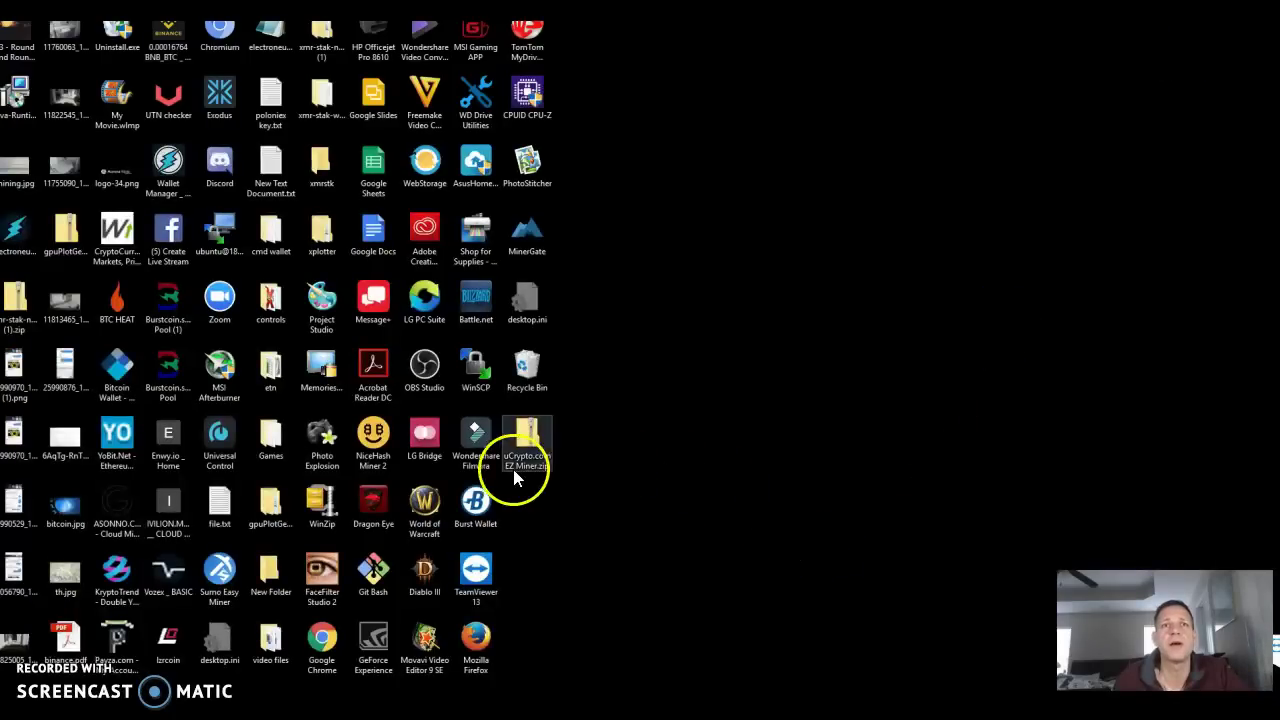
drag(540, 440, 760, 233)
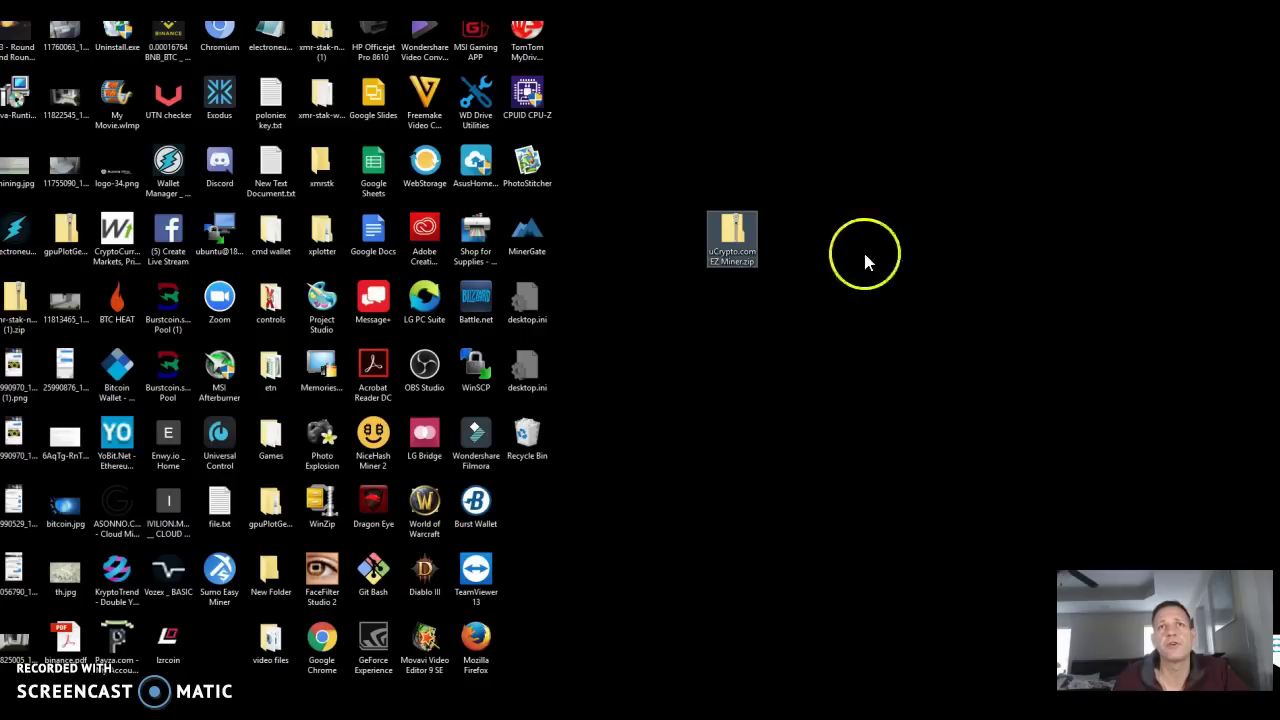
mouse_move(712, 256)
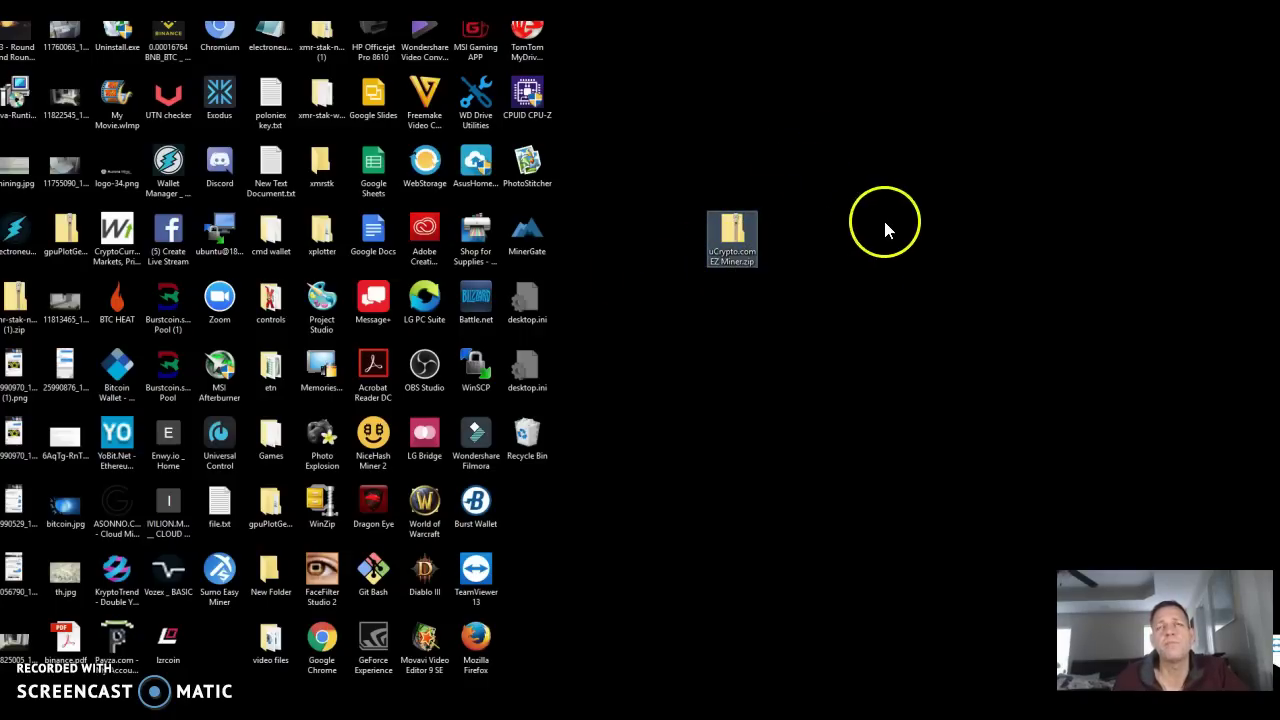
right_click(724, 237)
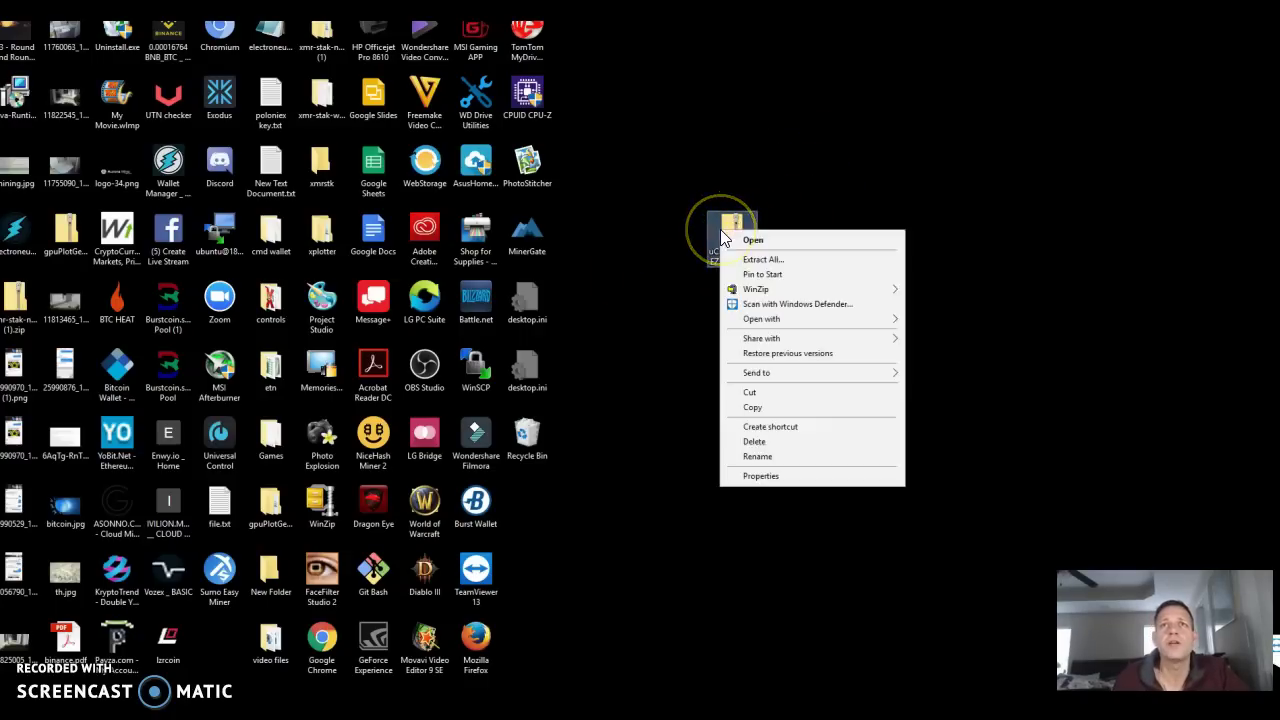
click(757, 259)
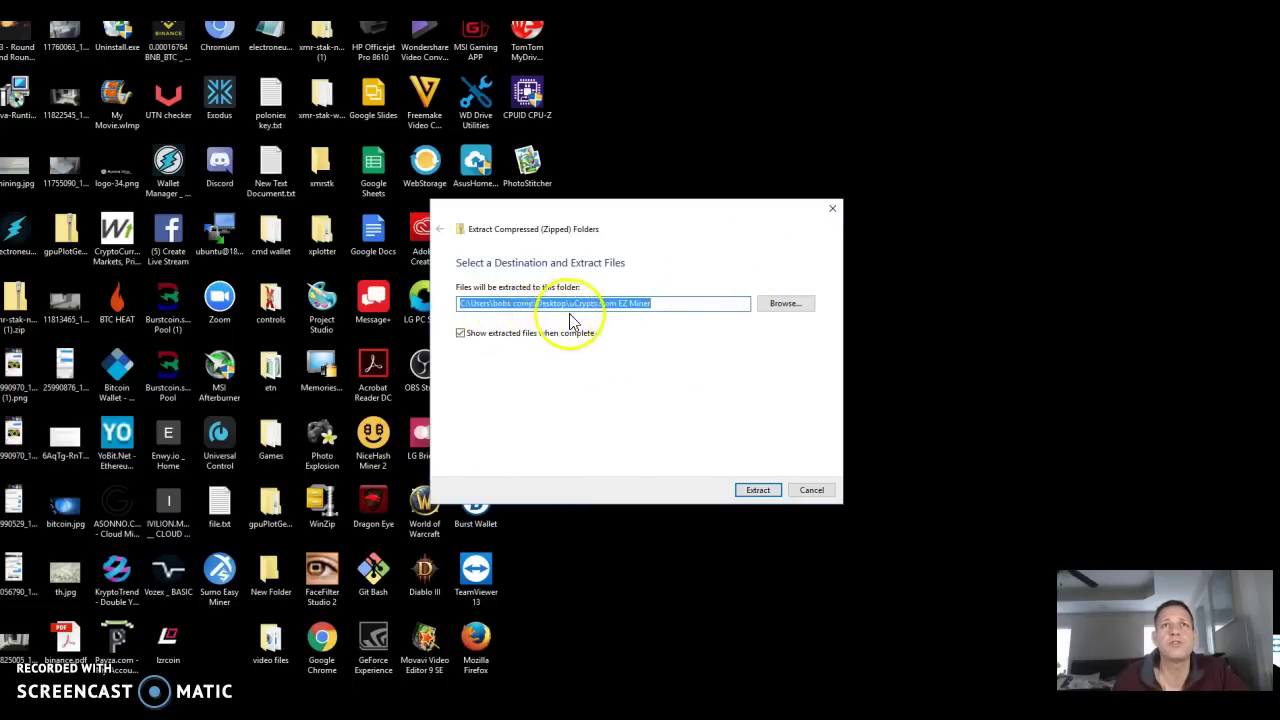
click(749, 491)
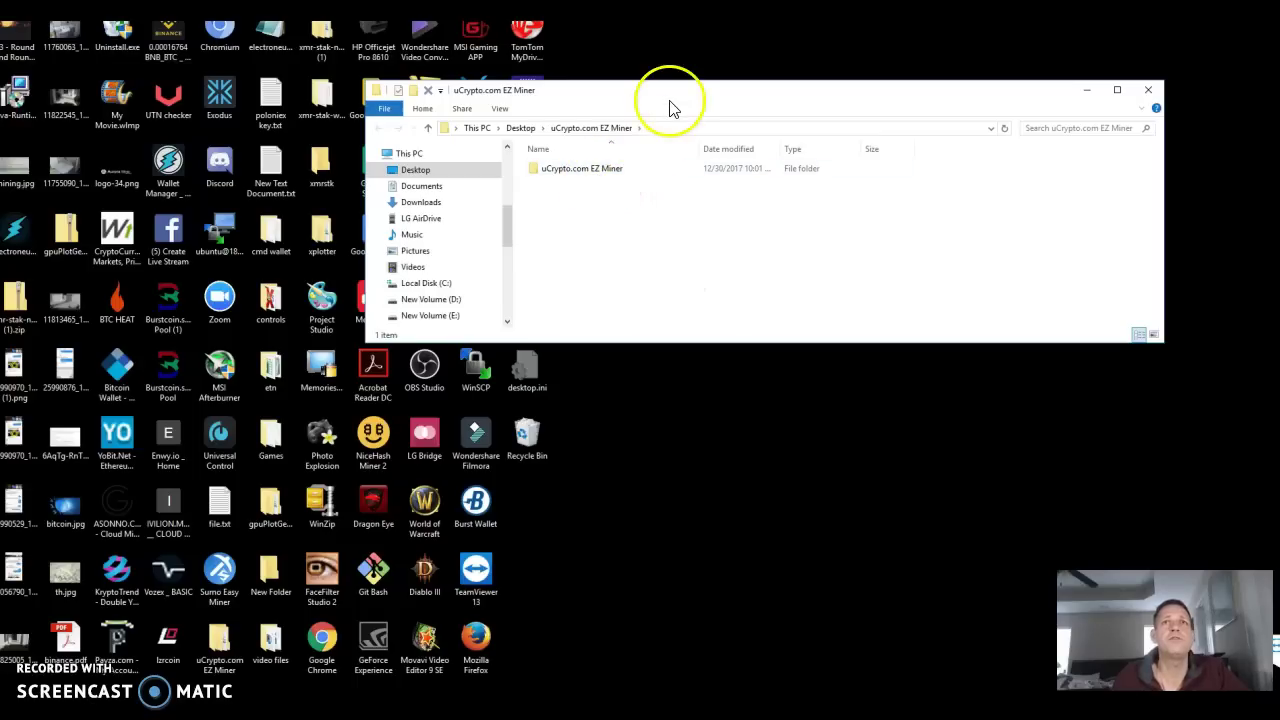
- Reposition the extracted folder's window and open the inner uCrypto.com EZ Miner folder
drag(668, 104, 757, 222)
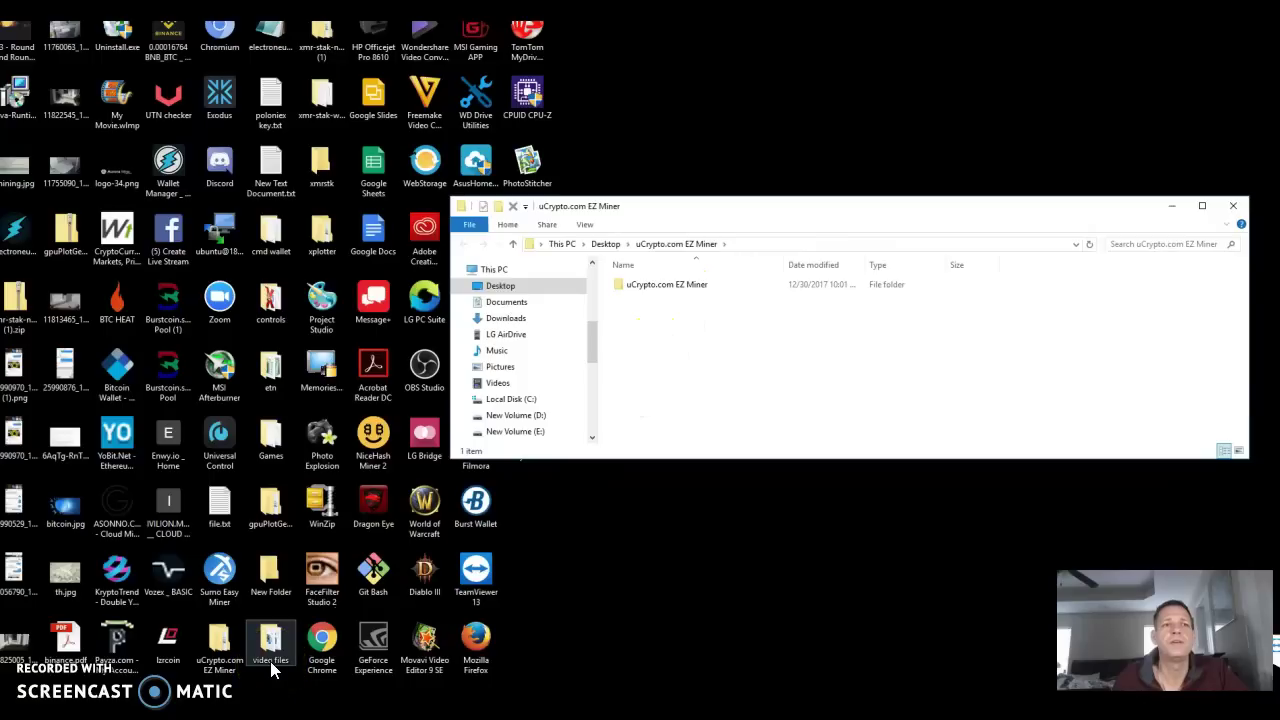
click(229, 648)
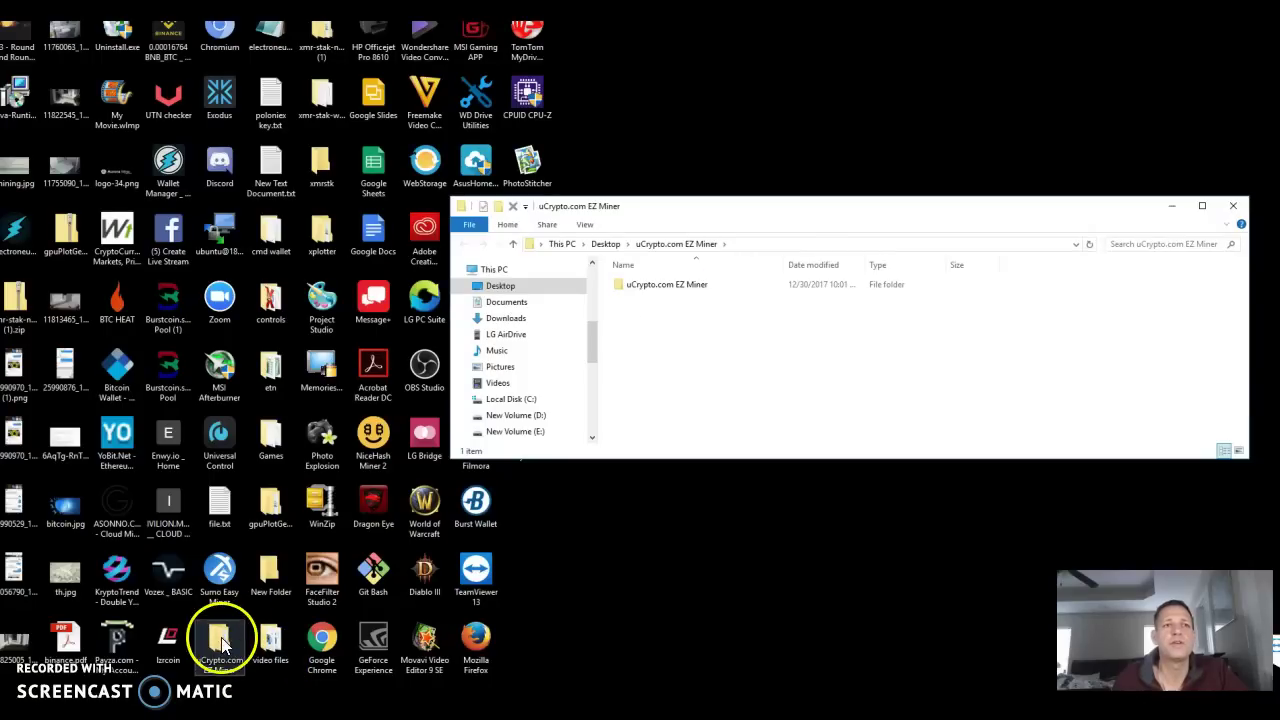
click(718, 537)
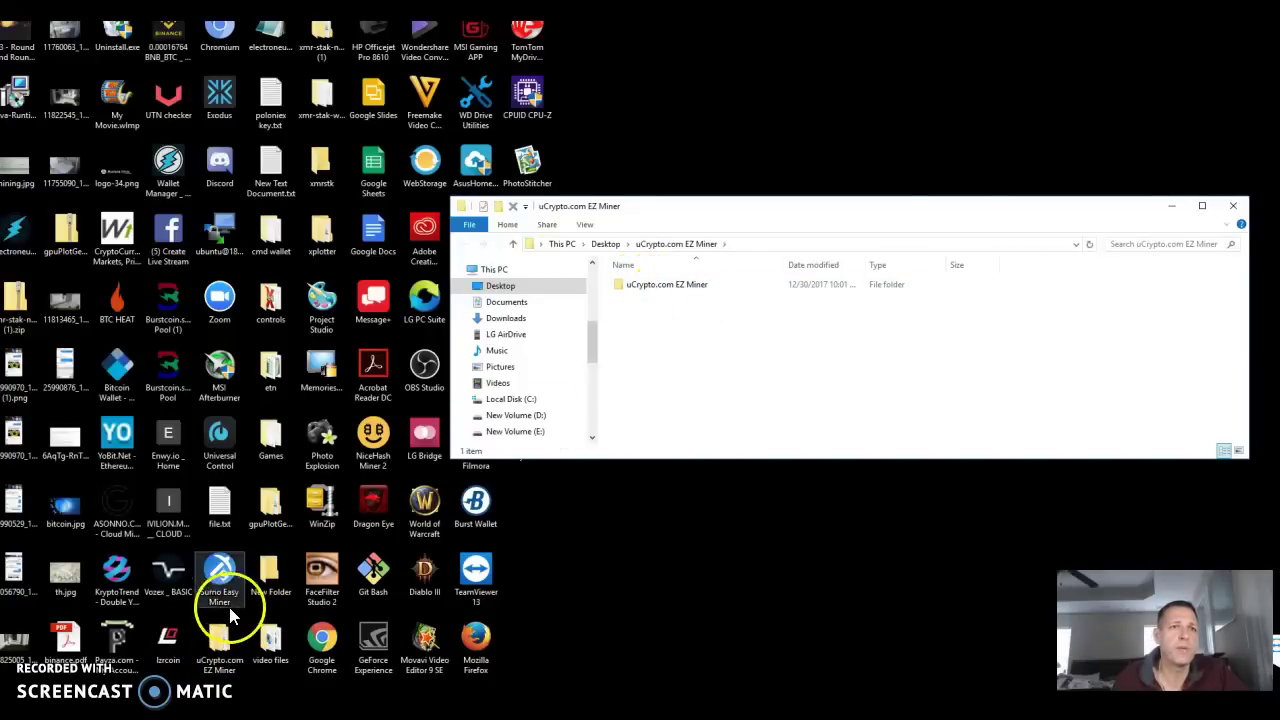
click(214, 634)
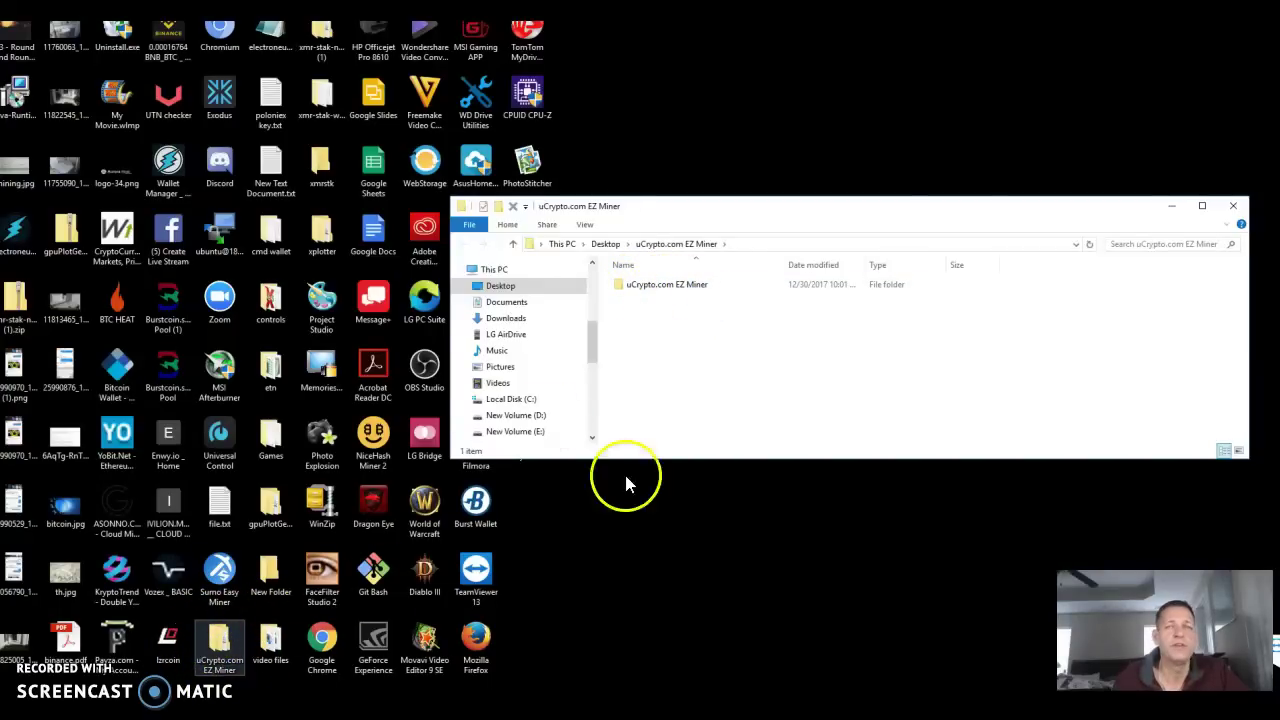
click(684, 286)
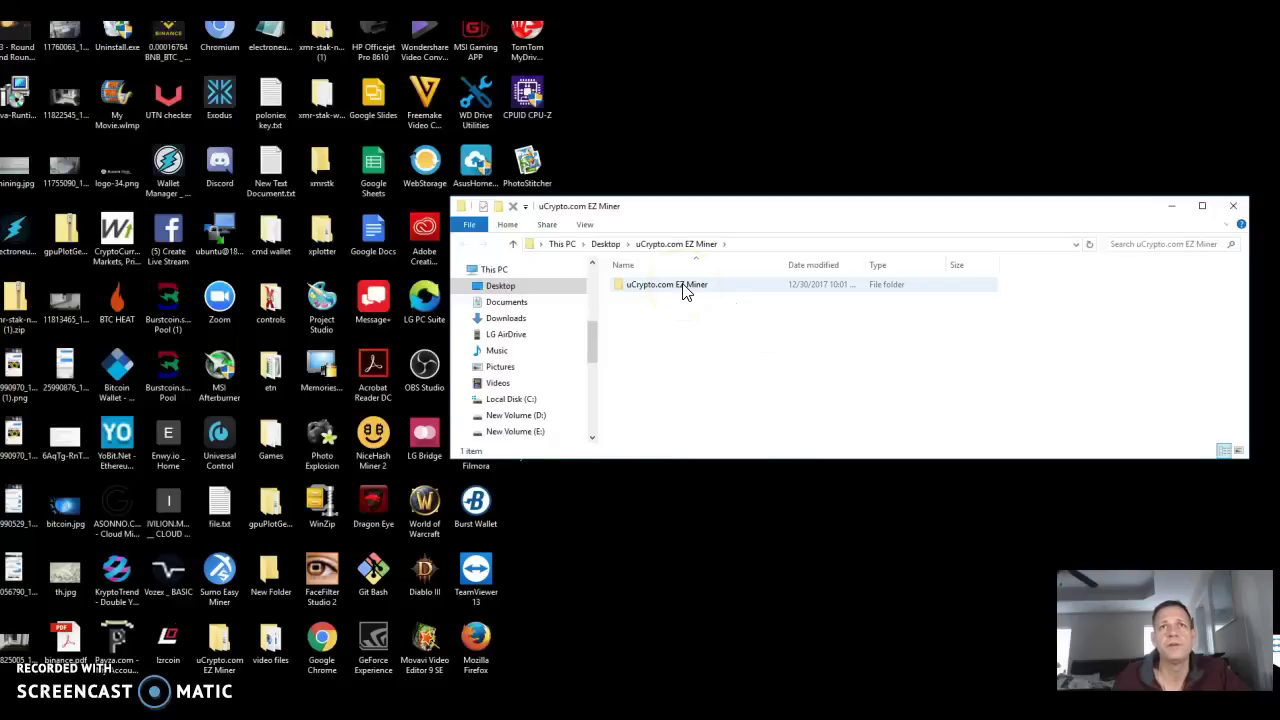
double_click(684, 287)
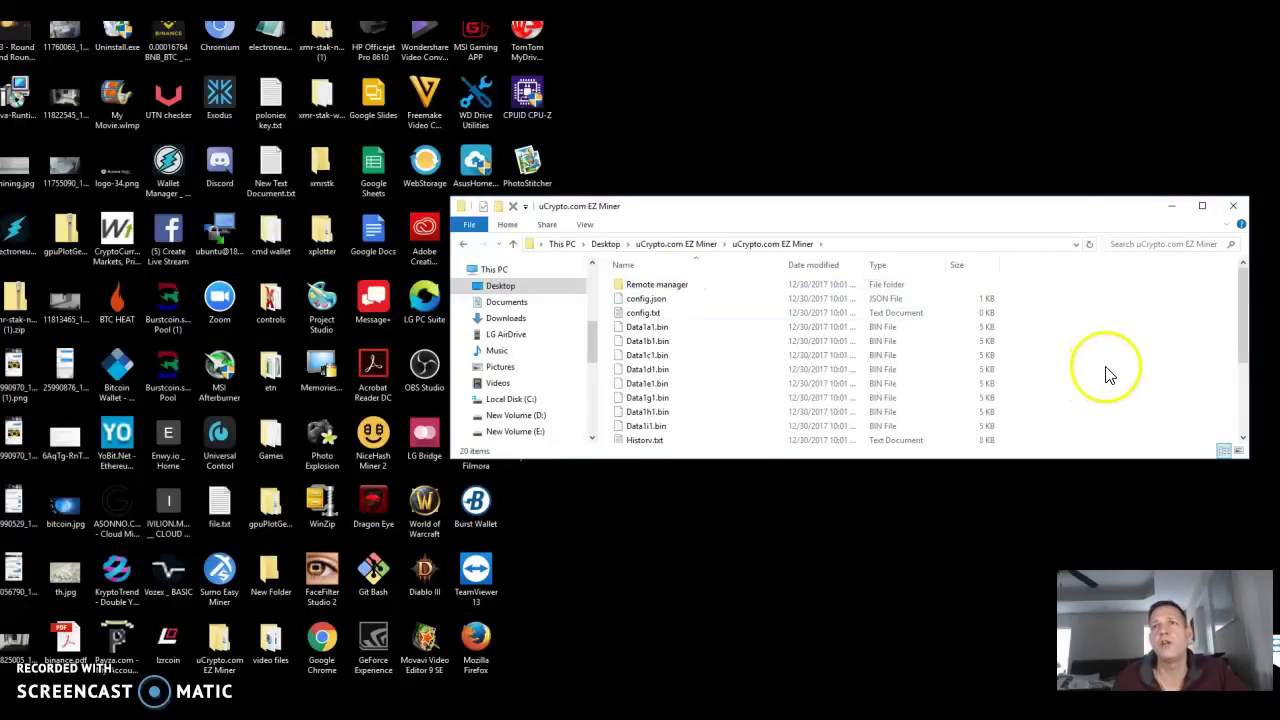
- Create a shortcut to uCryptoEtnMiner.exe and move it to an empty area of the desktop
scroll(1120, 318, down, 3)
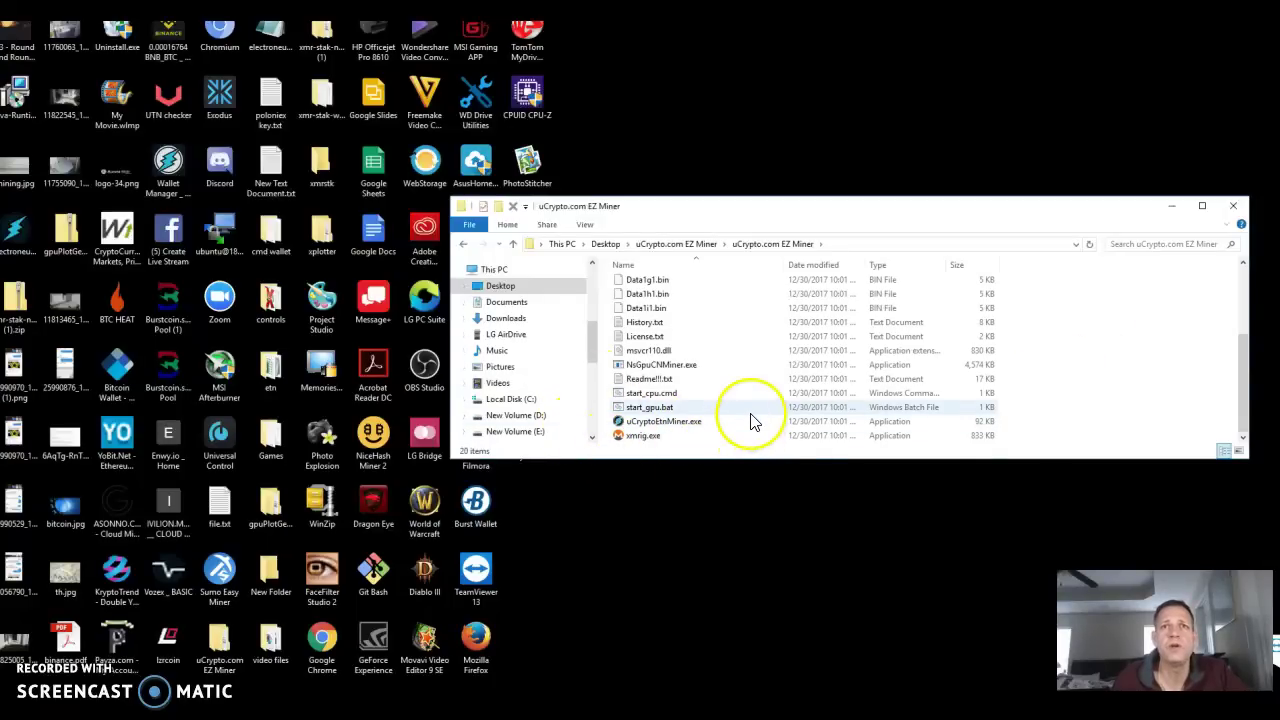
right_click(668, 428)
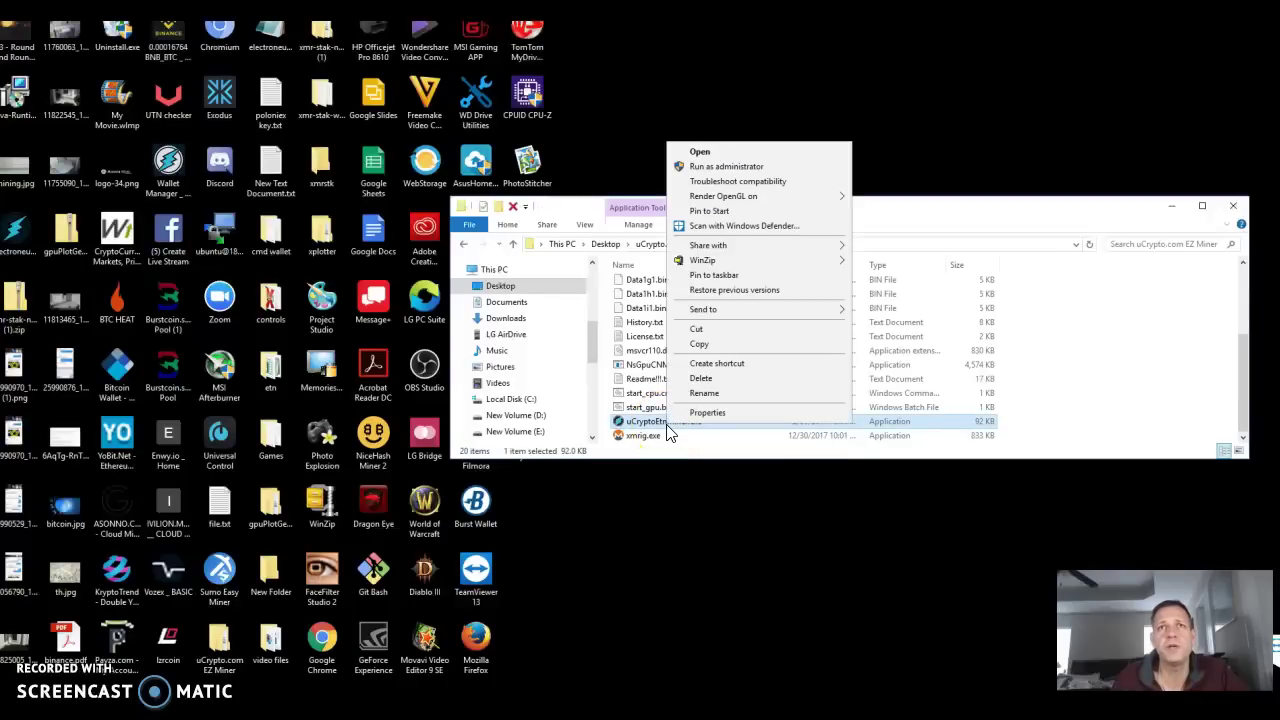
click(726, 363)
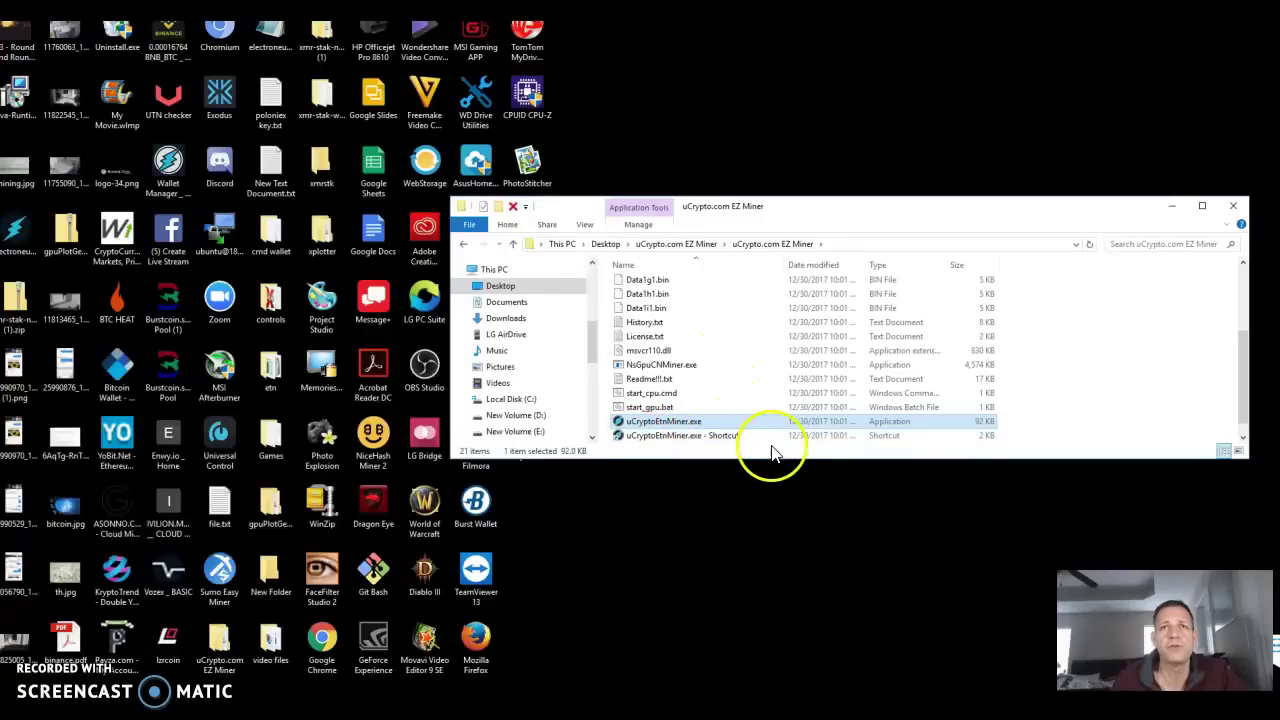
click(705, 438)
drag(705, 440, 619, 586)
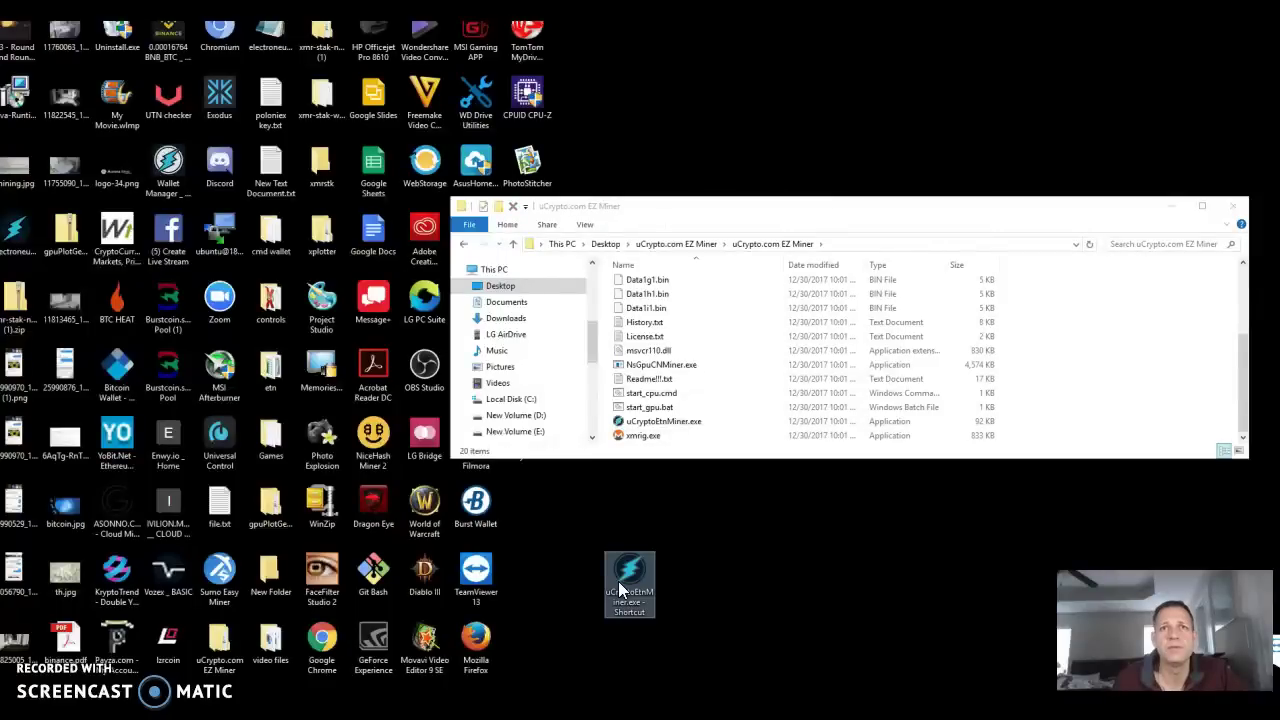
- Launch the miner from its desktop shortcut, allow it to run, close the folder window and move the miner to an empty desktop area
click(632, 572)
double_click(631, 580)
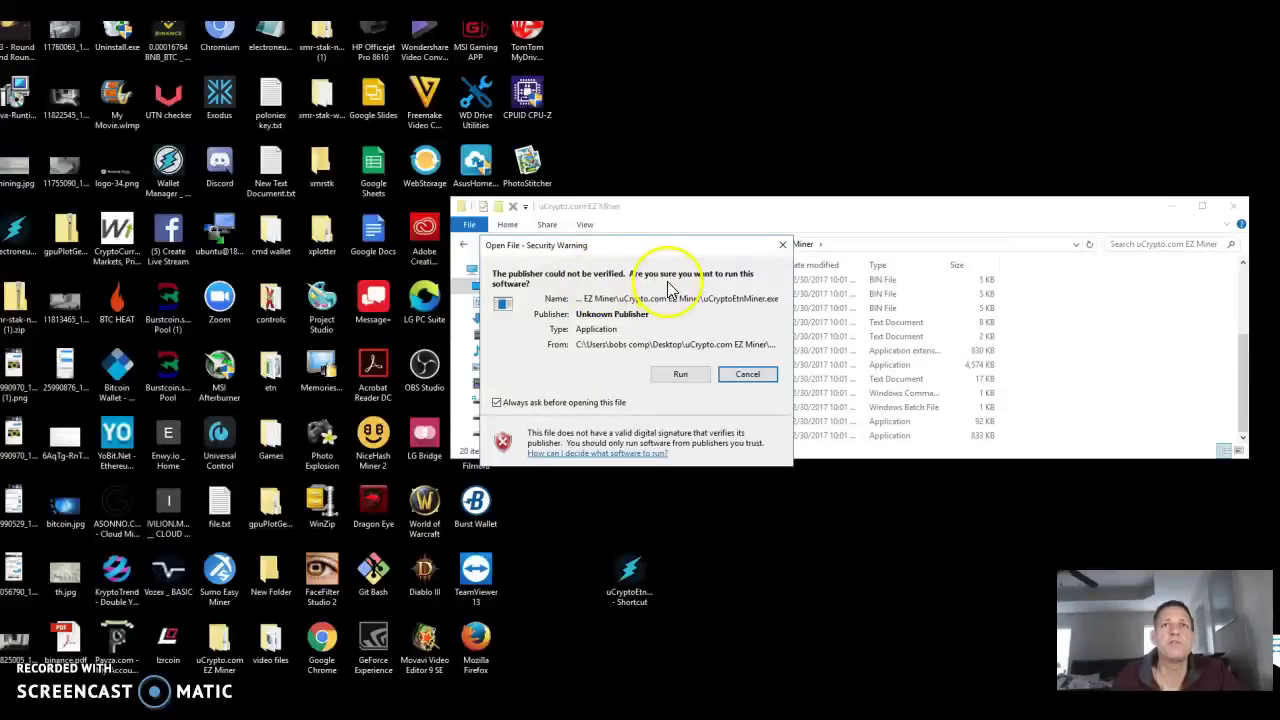
click(679, 374)
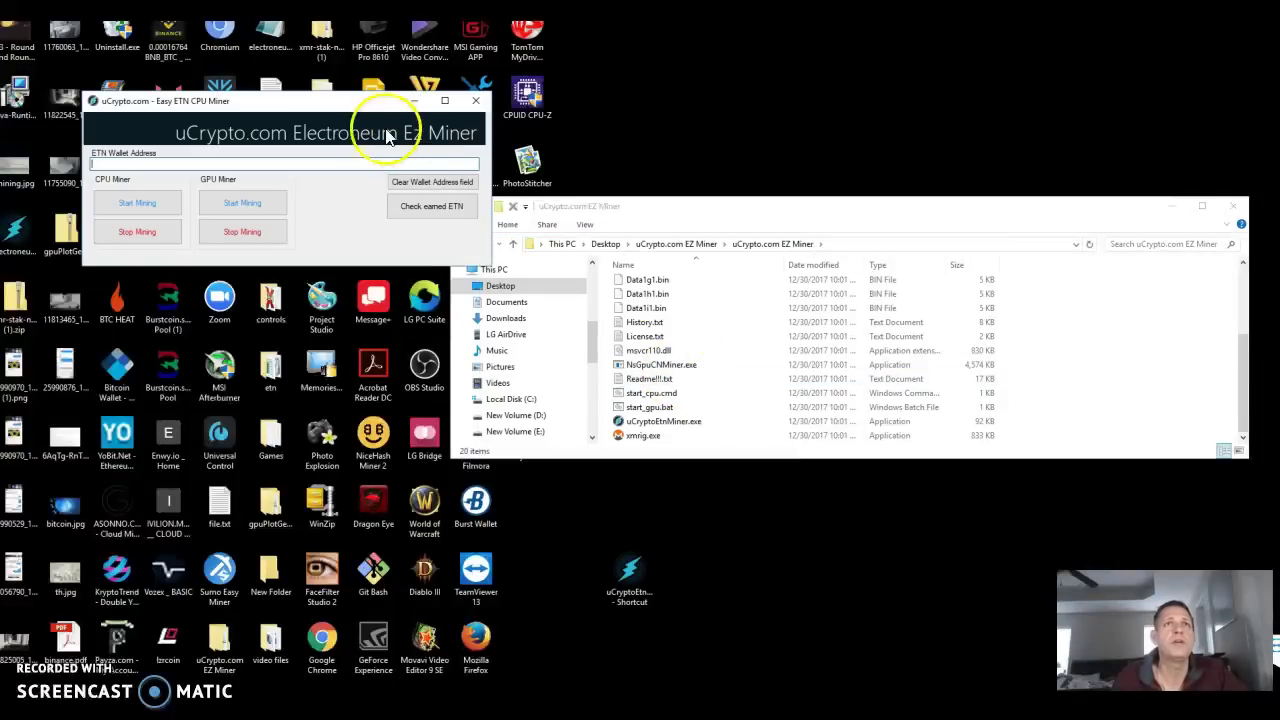
click(1235, 210)
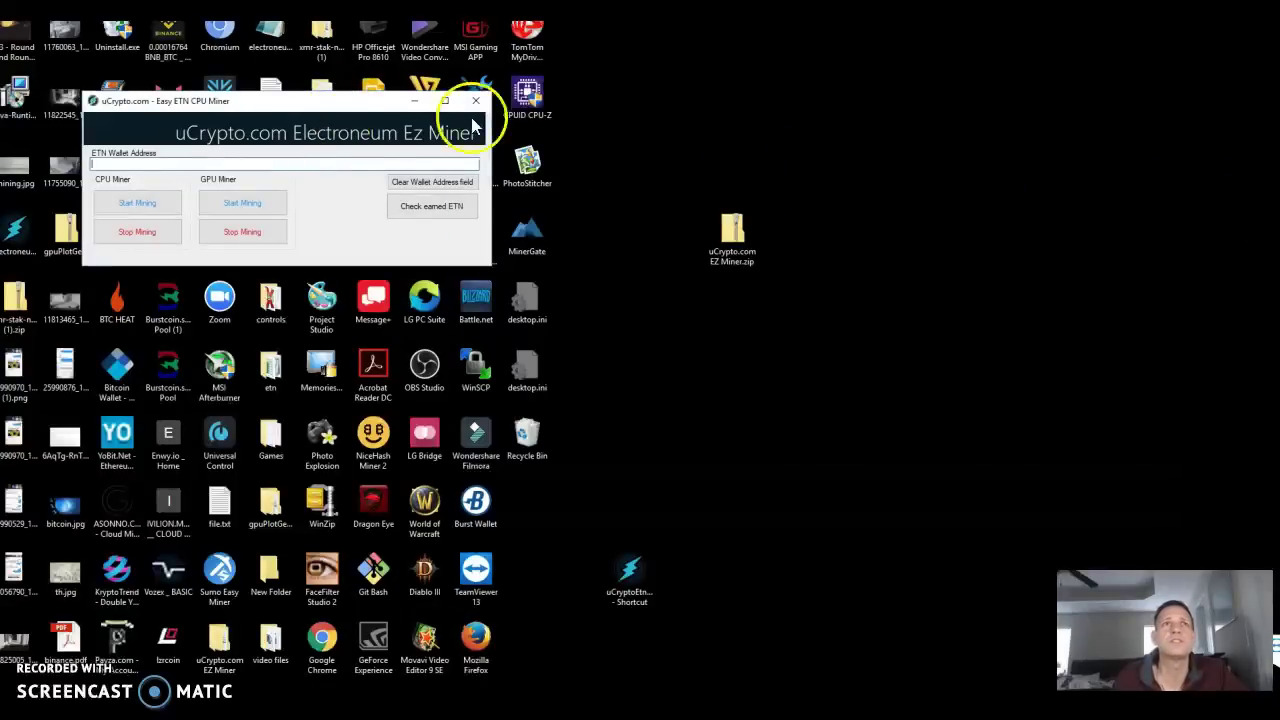
drag(305, 110, 792, 330)
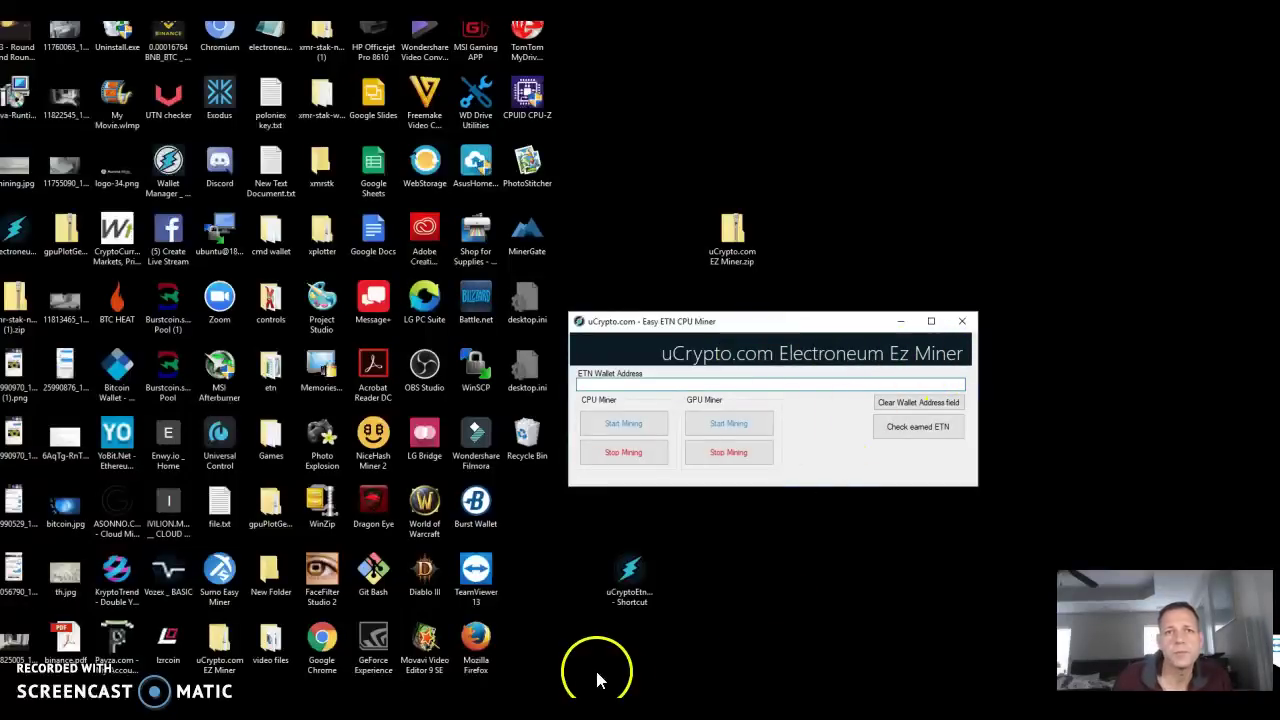
- Copy the ETN online wallet address from file.txt, minimize the file, and paste the address as the miner's ETN Wallet Address
mouse_move(600, 719)
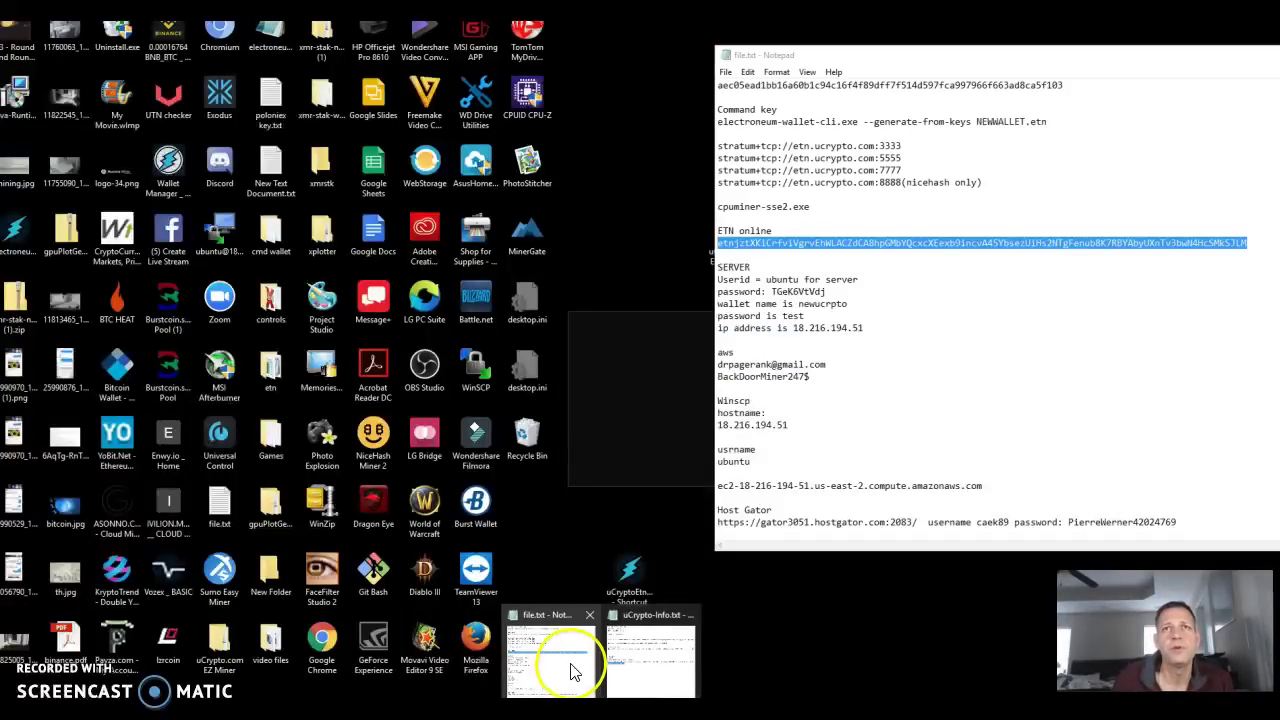
click(570, 660)
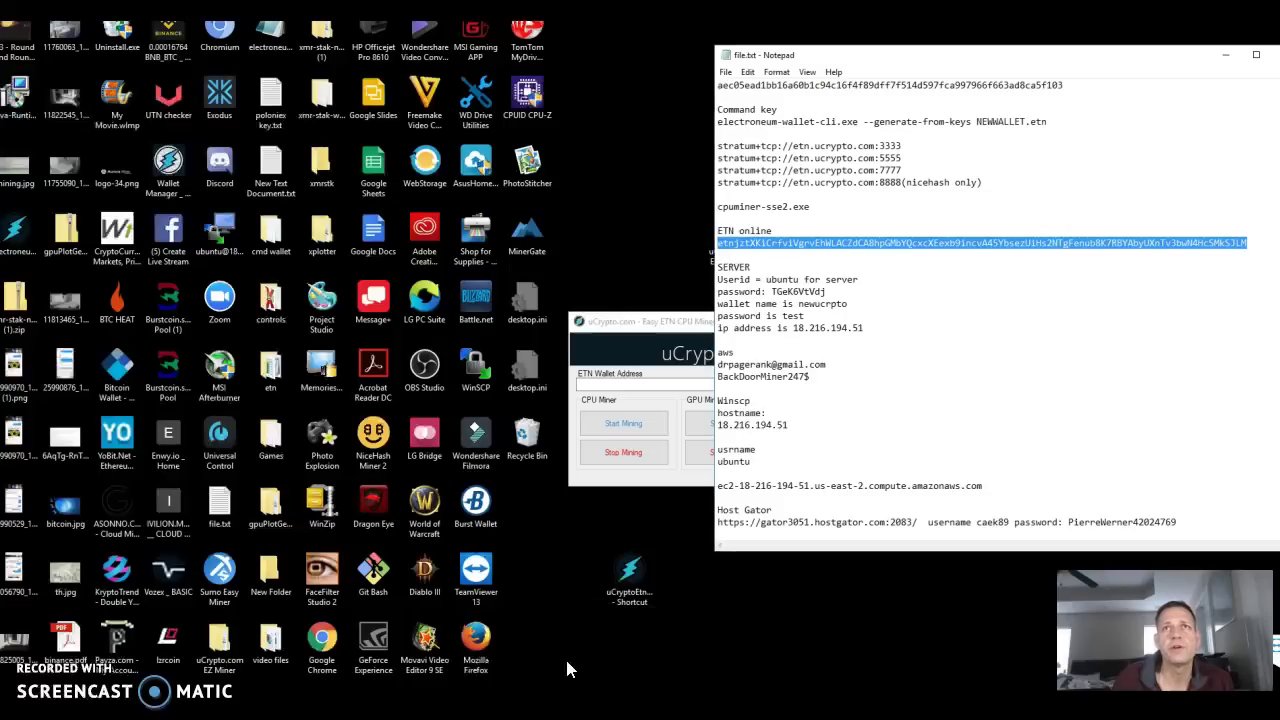
right_click(938, 246)
click(968, 284)
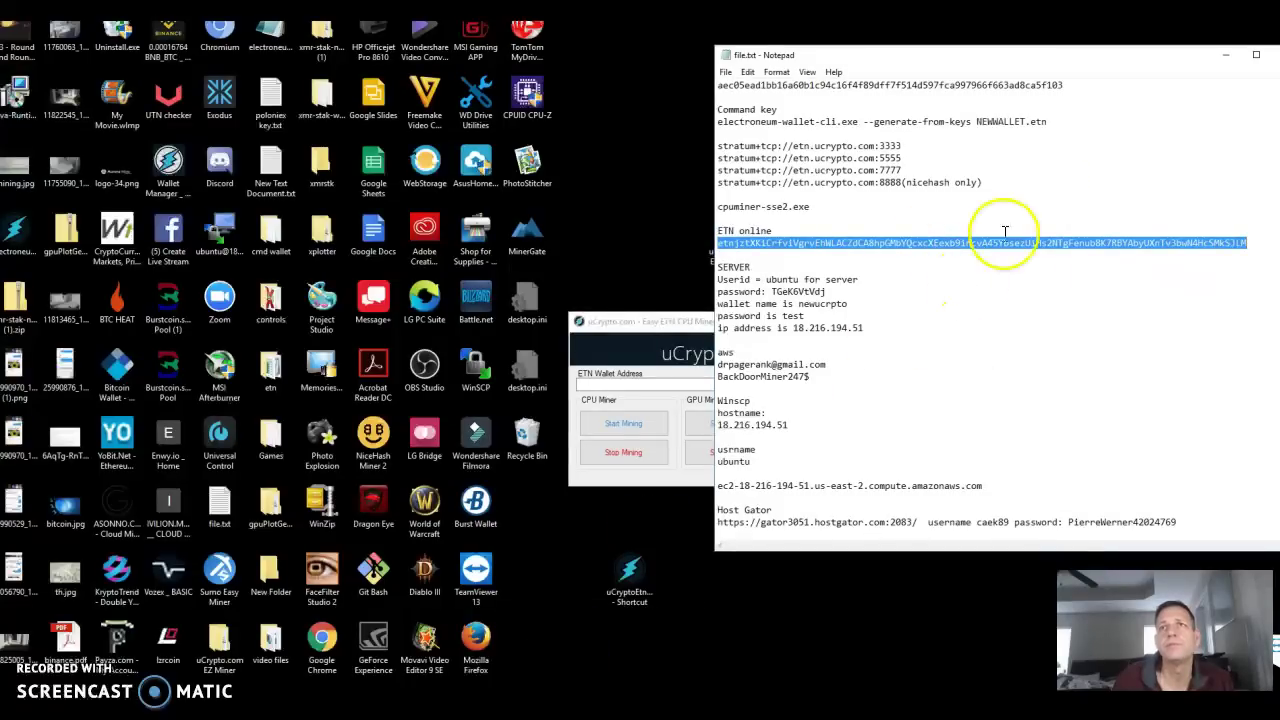
click(1226, 62)
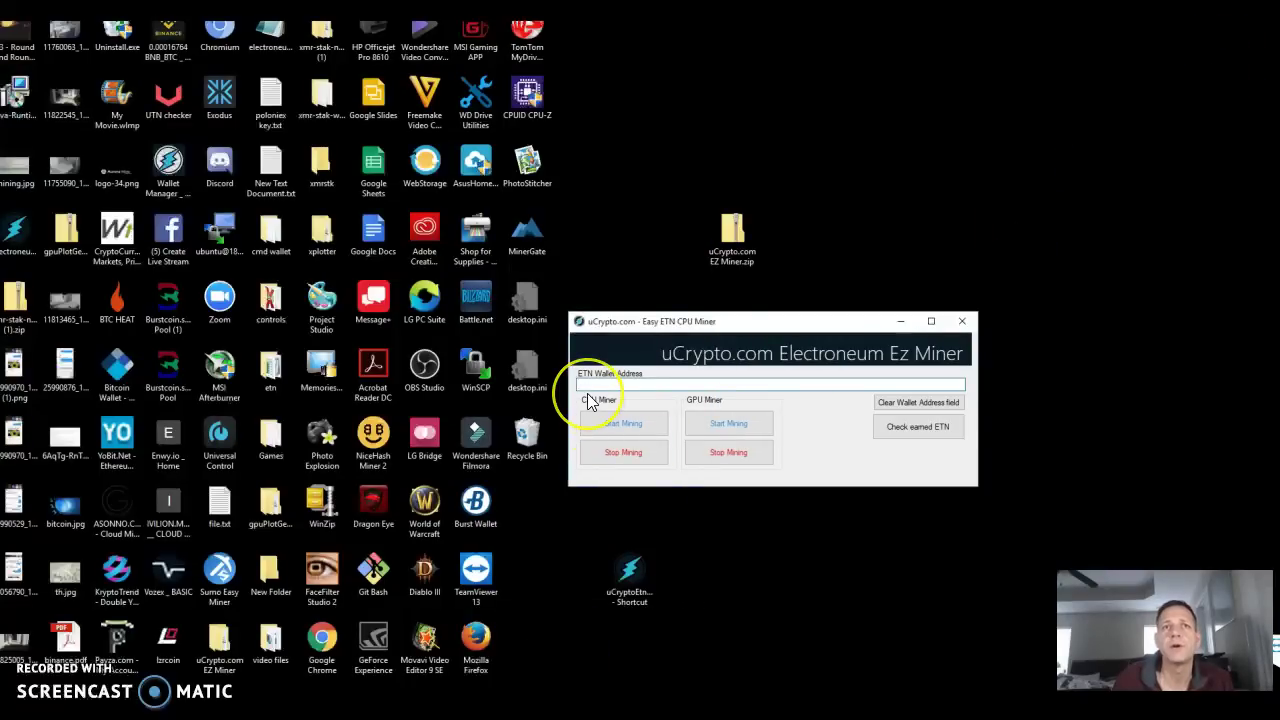
key(ctrl+v)
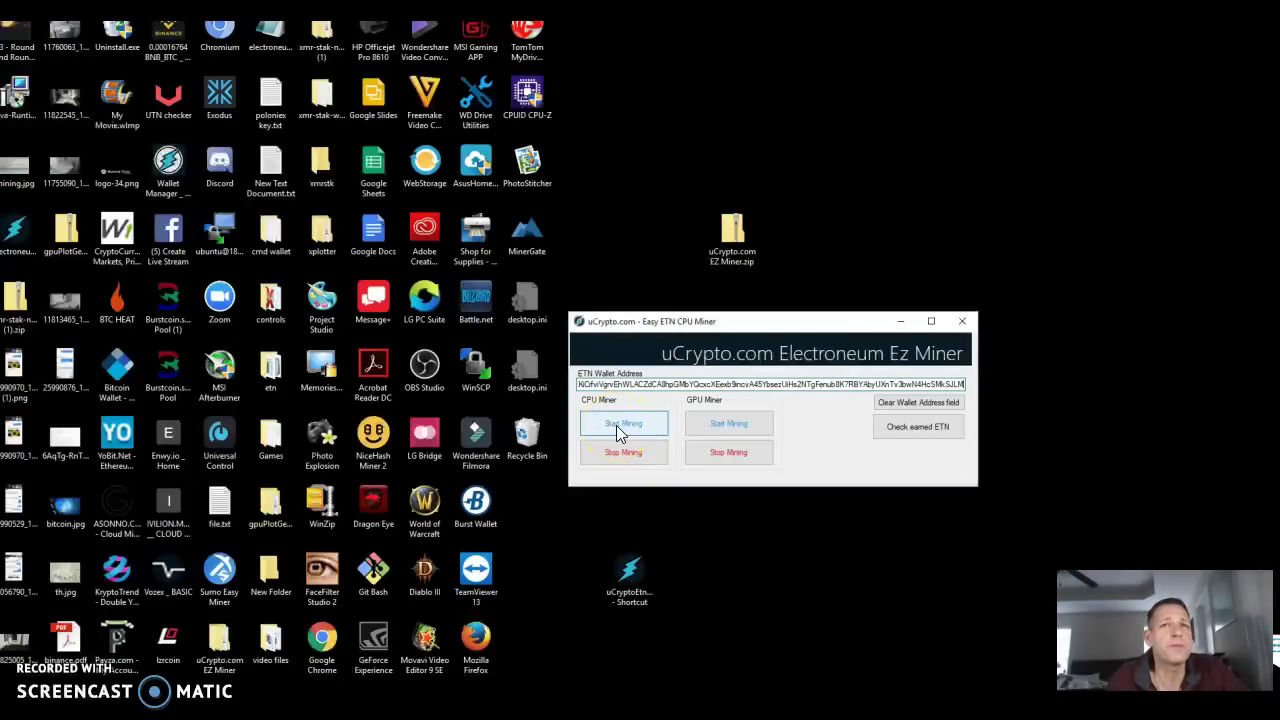
- Start CPU mining, allow start_cpu.cmd to run, and move its console window above the miner window
click(616, 425)
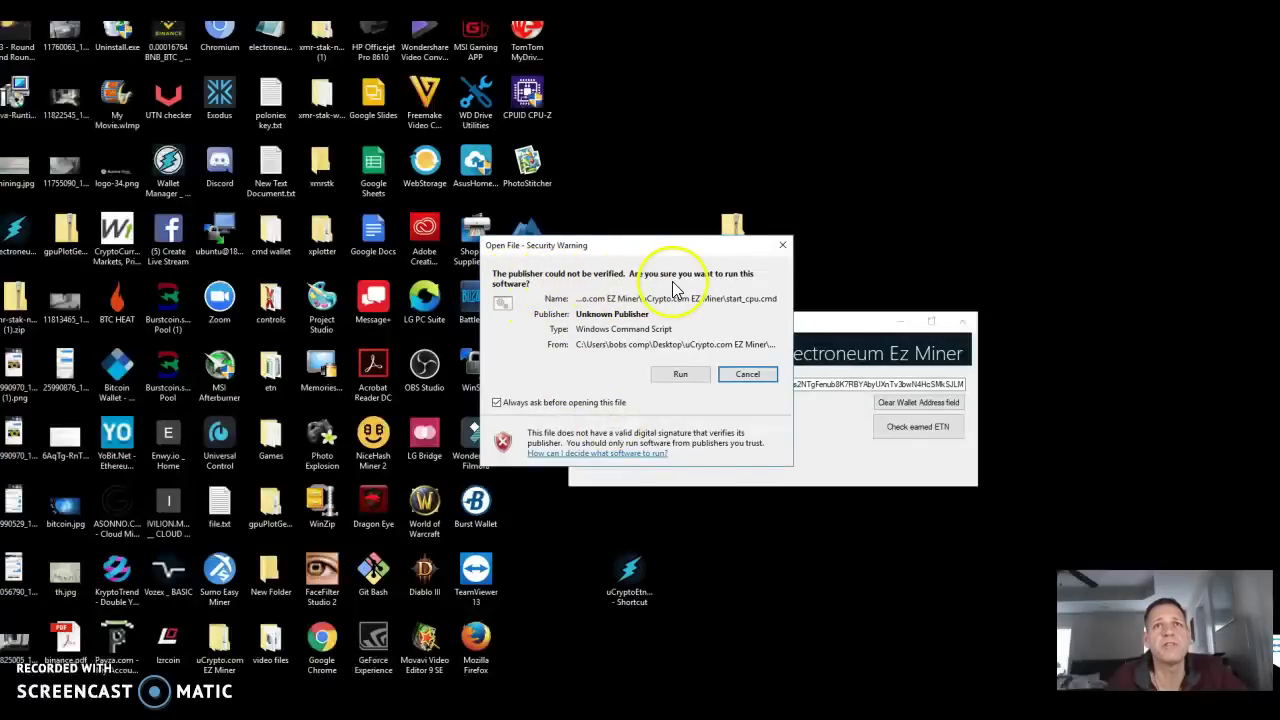
click(677, 376)
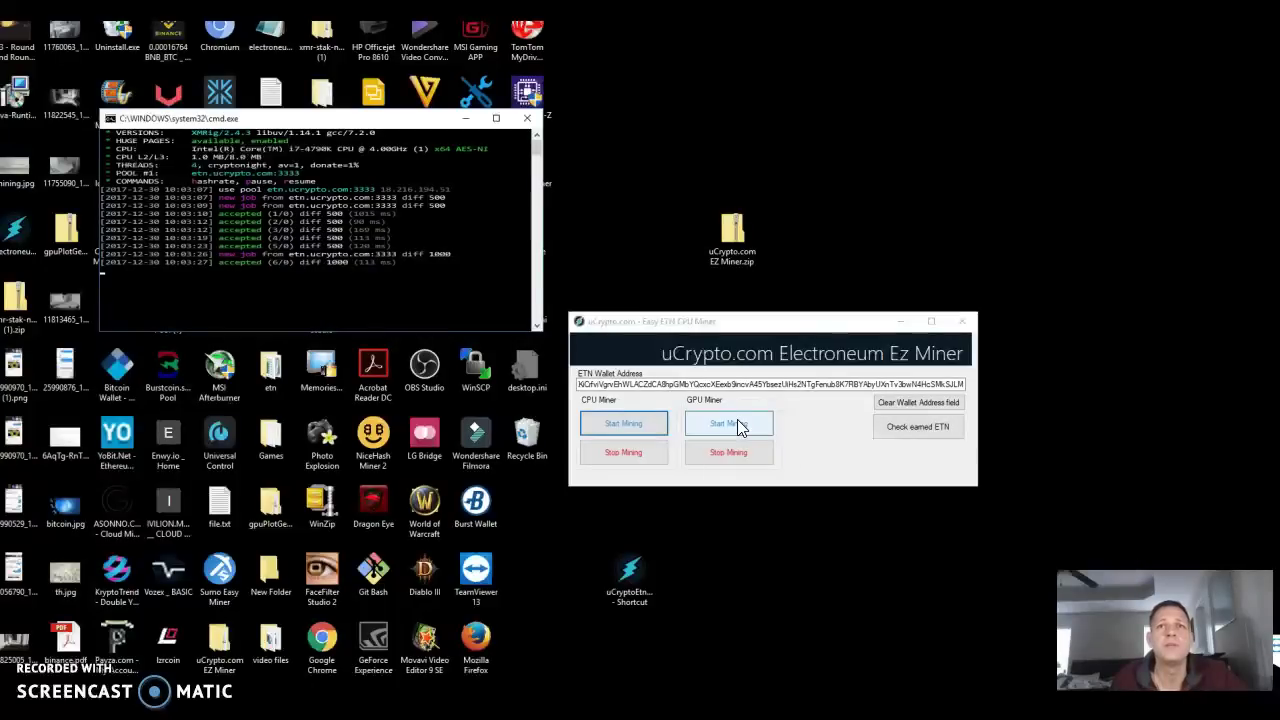
click(738, 426)
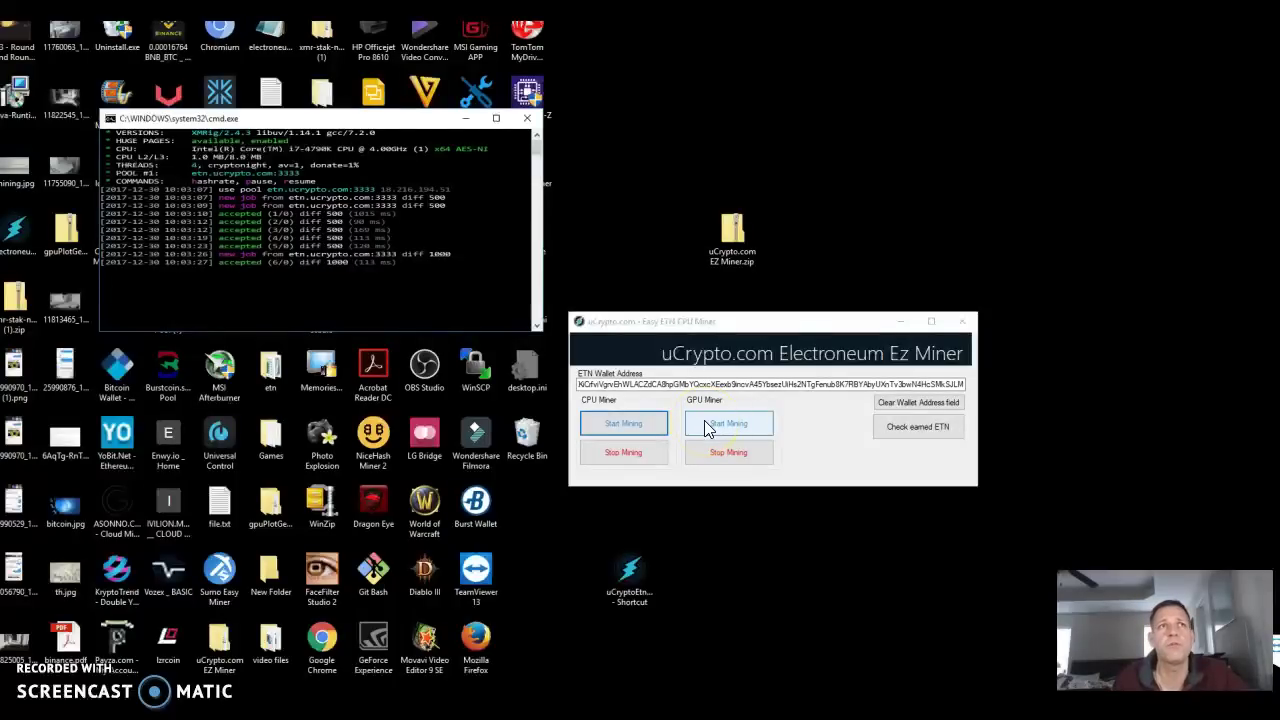
drag(391, 120, 900, 72)
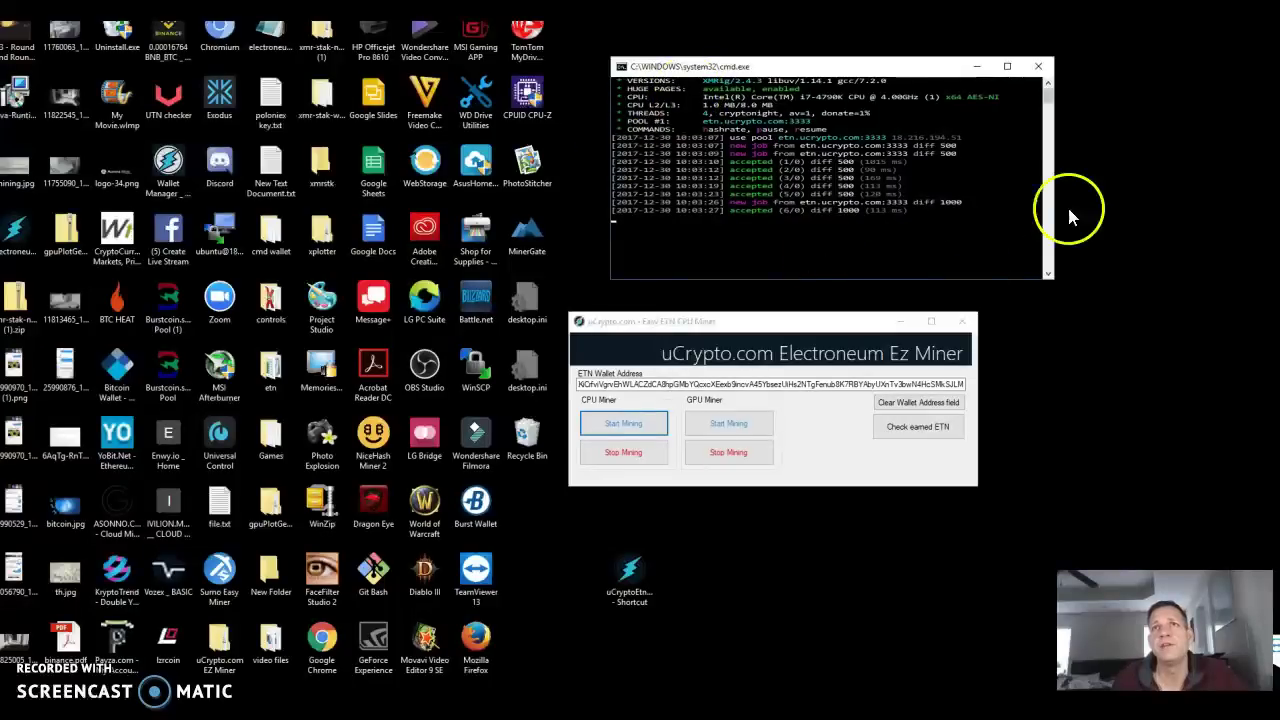
- Test GPU mining with the entered wallet address and stop it after checking its console output
click(744, 427)
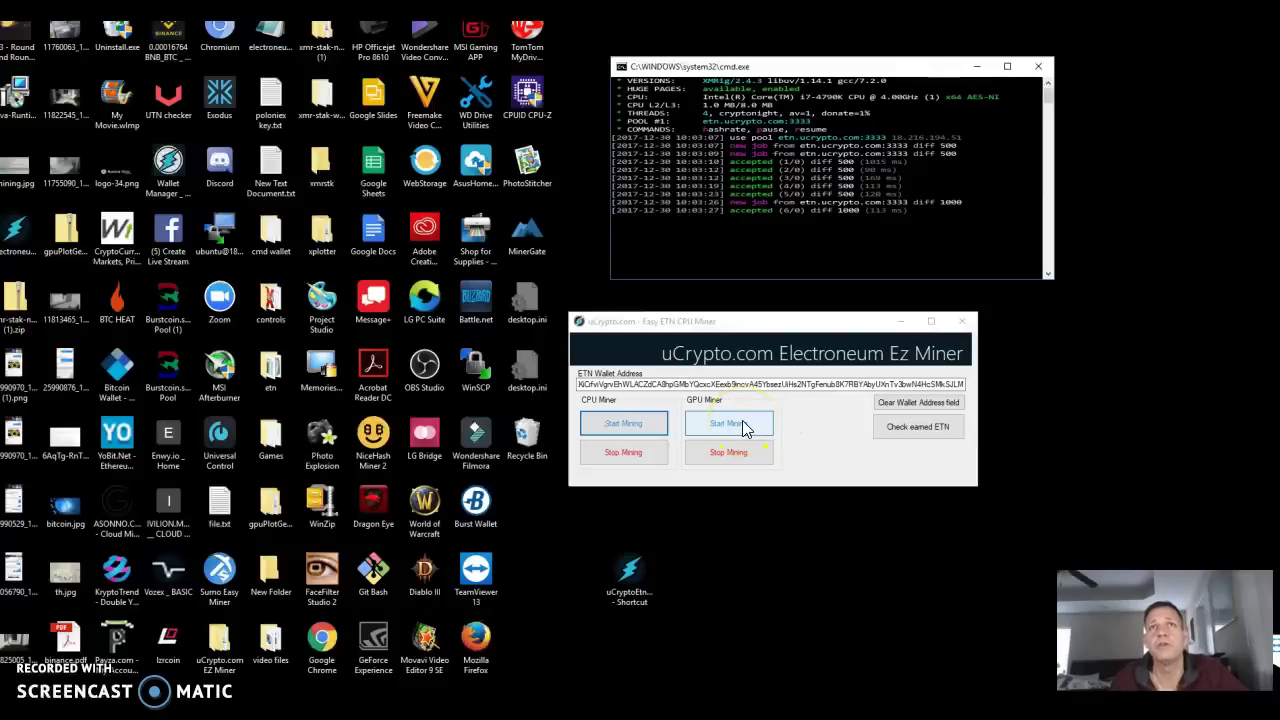
click(750, 428)
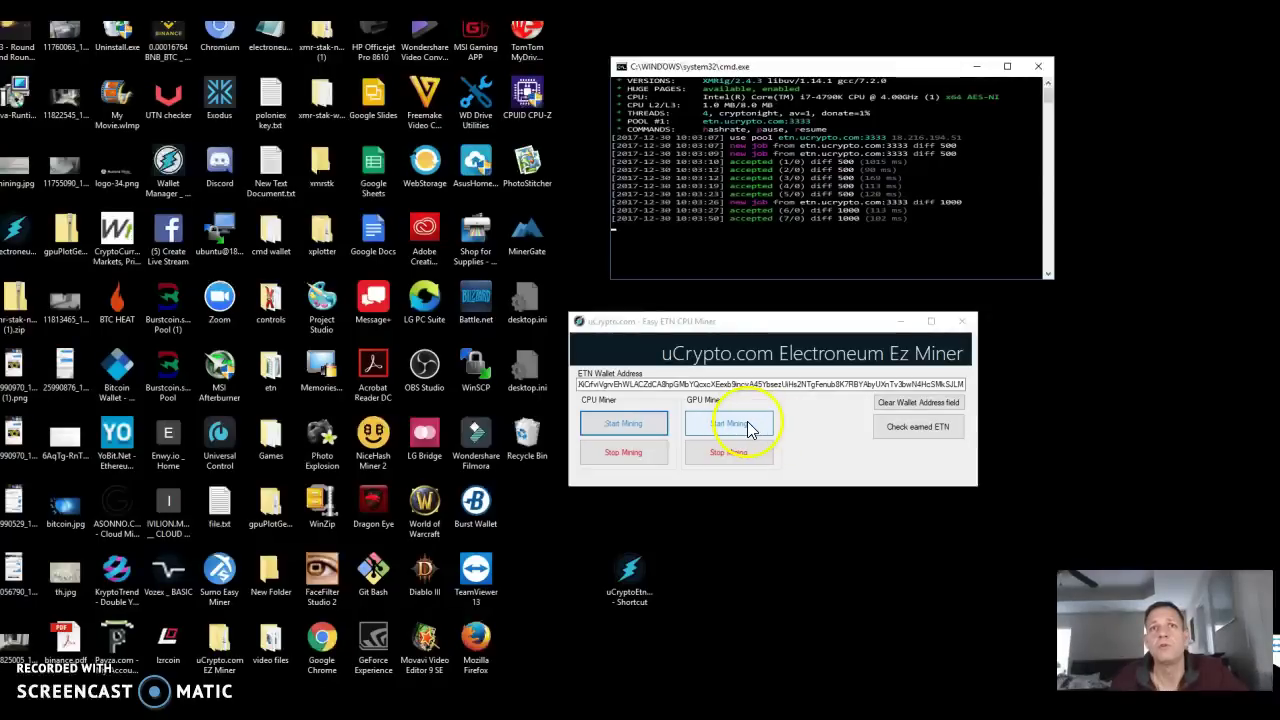
click(725, 428)
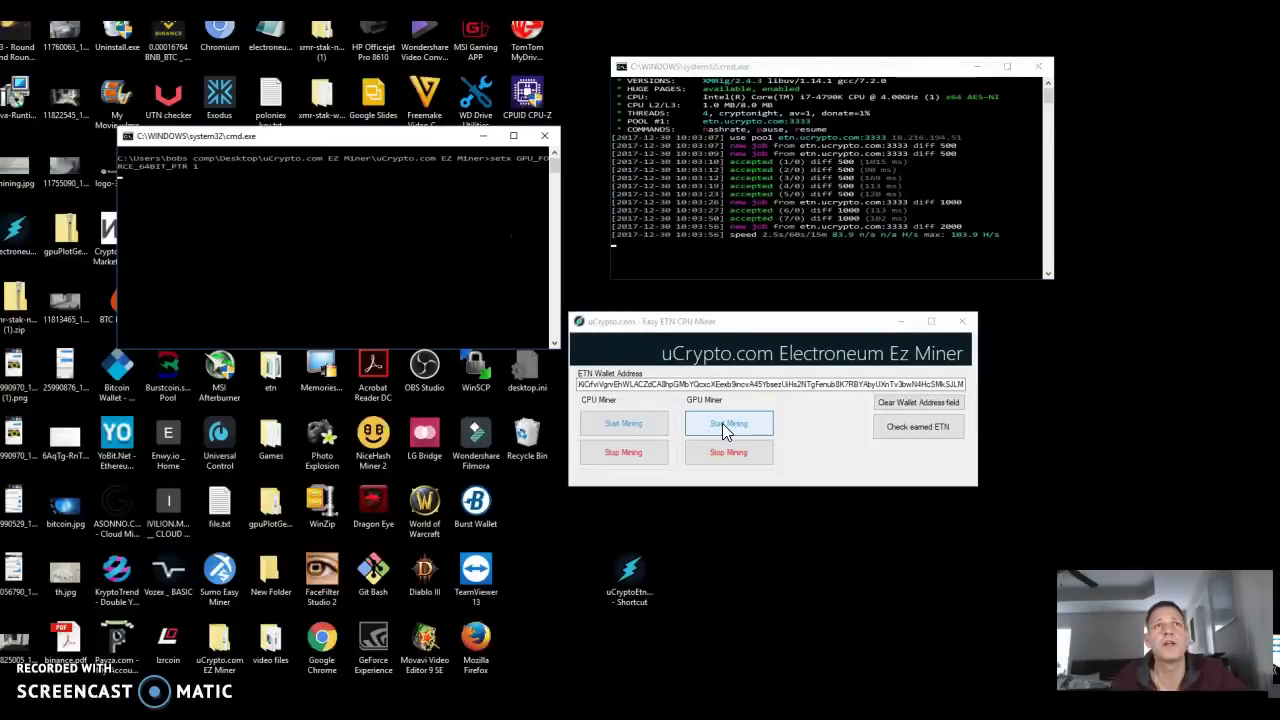
click(361, 263)
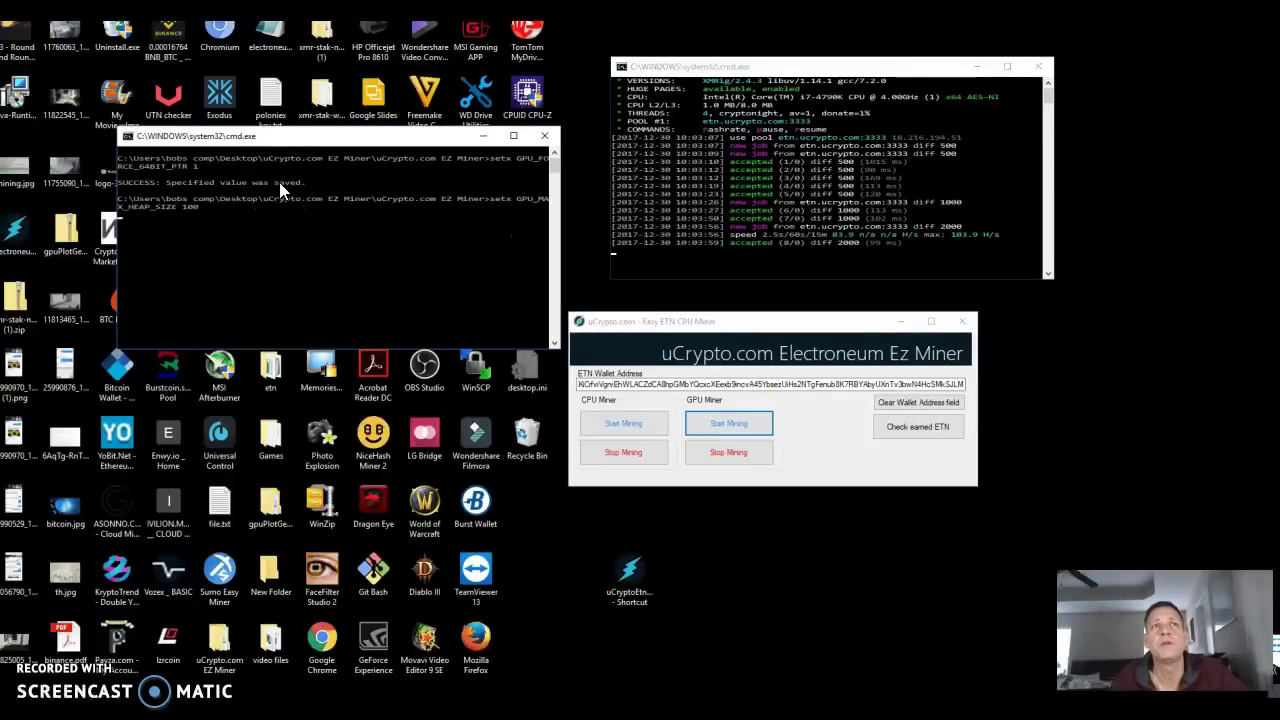
click(285, 228)
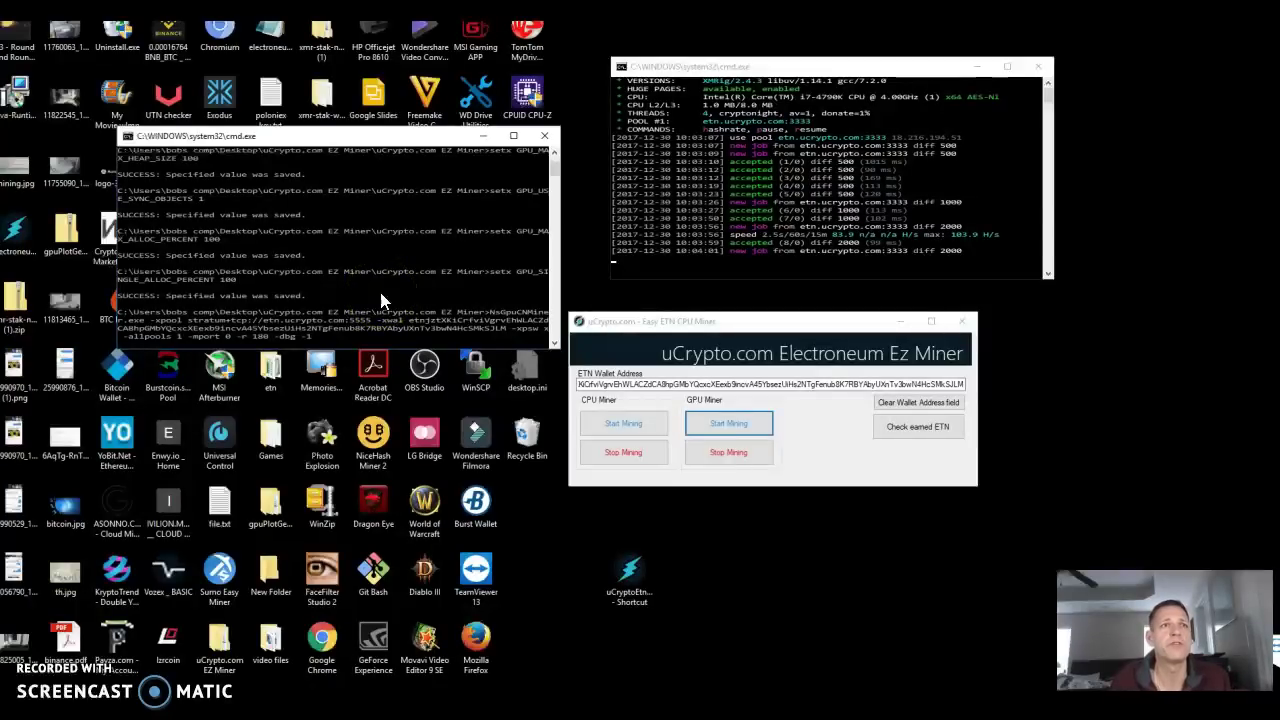
click(411, 315)
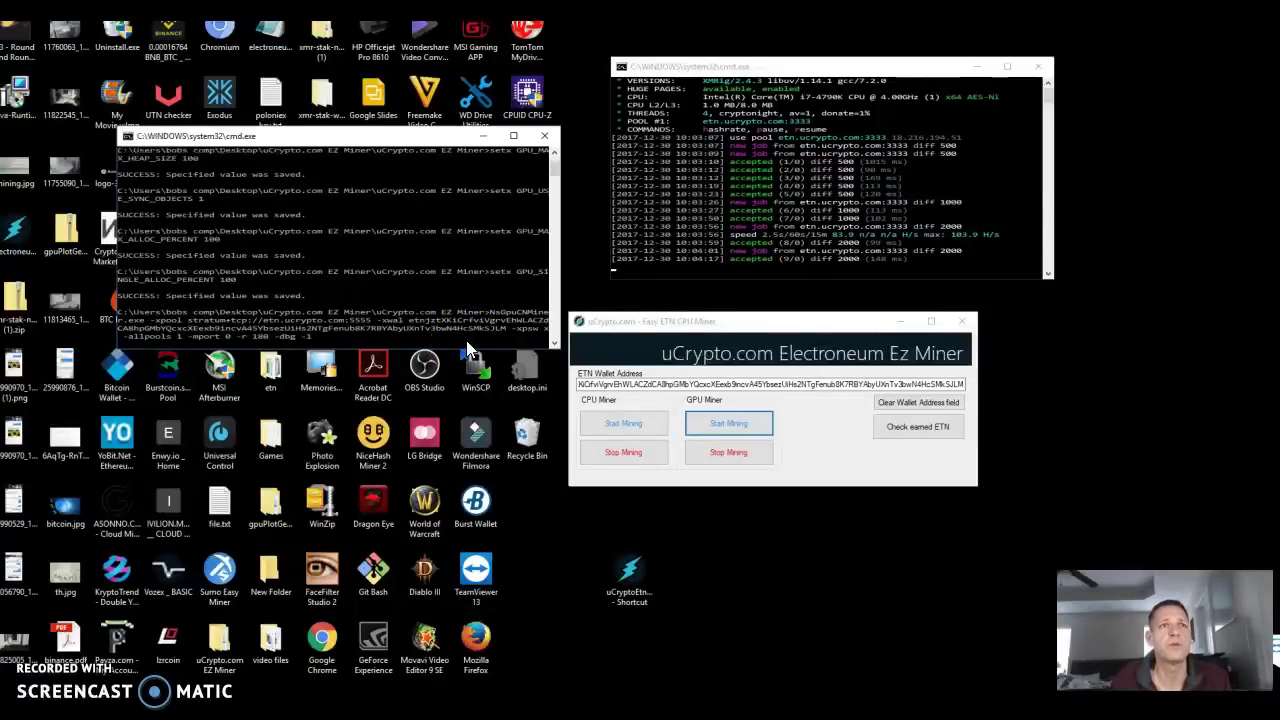
click(501, 339)
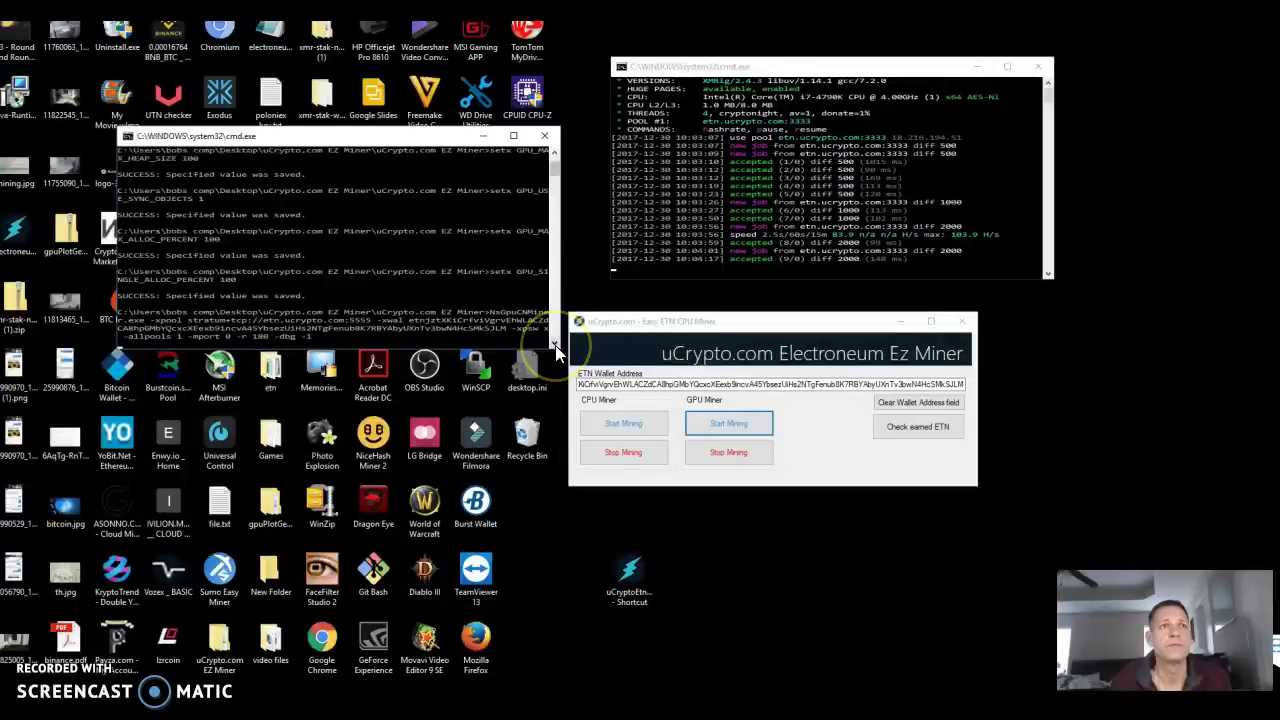
click(499, 335)
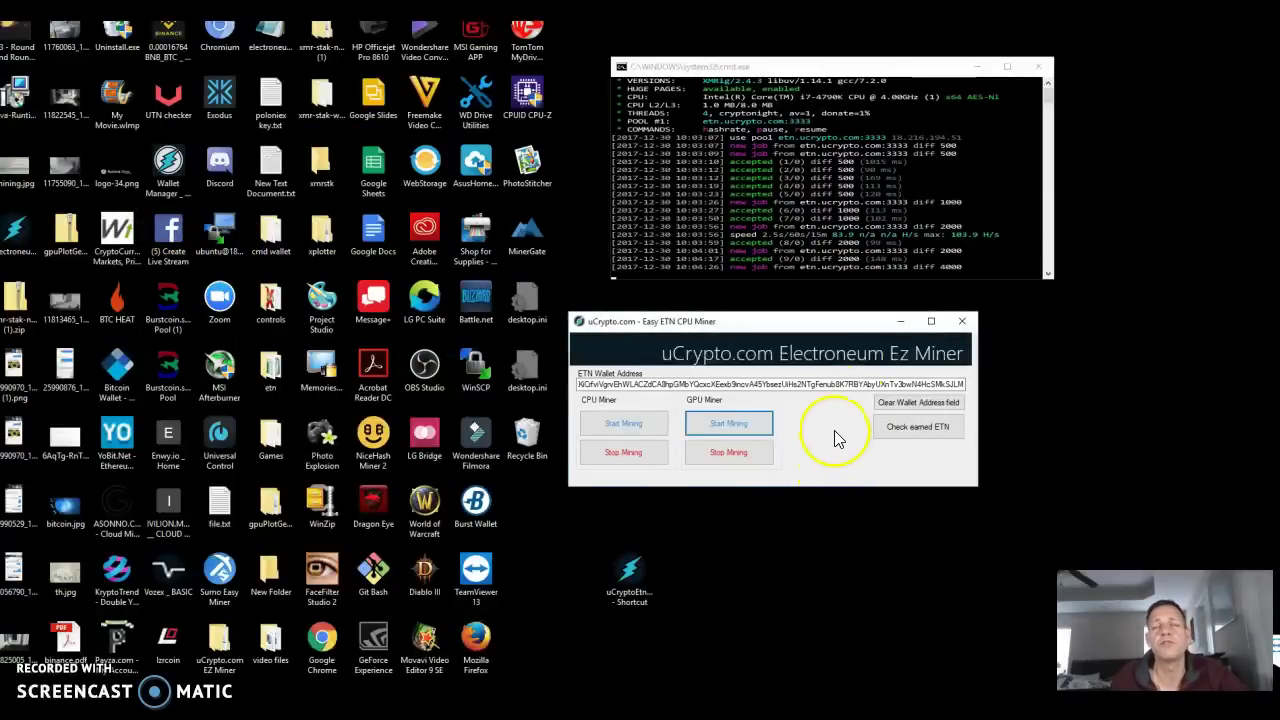
click(745, 455)
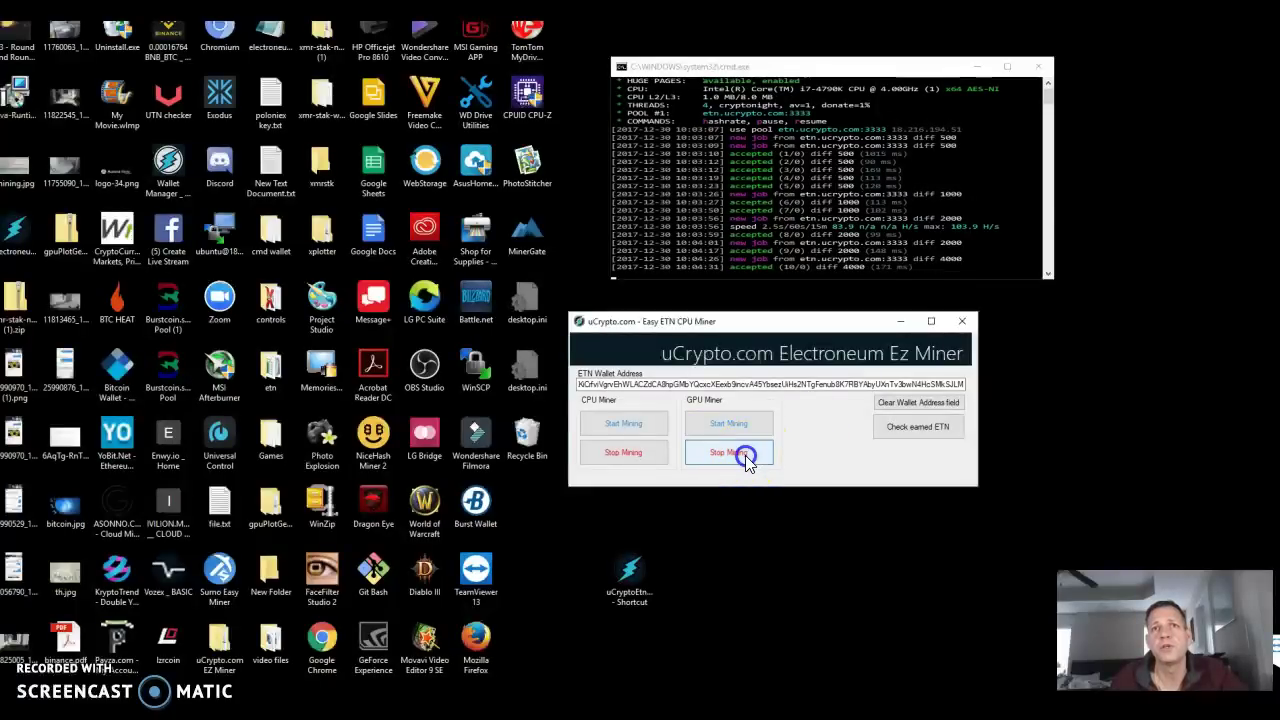
click(655, 421)
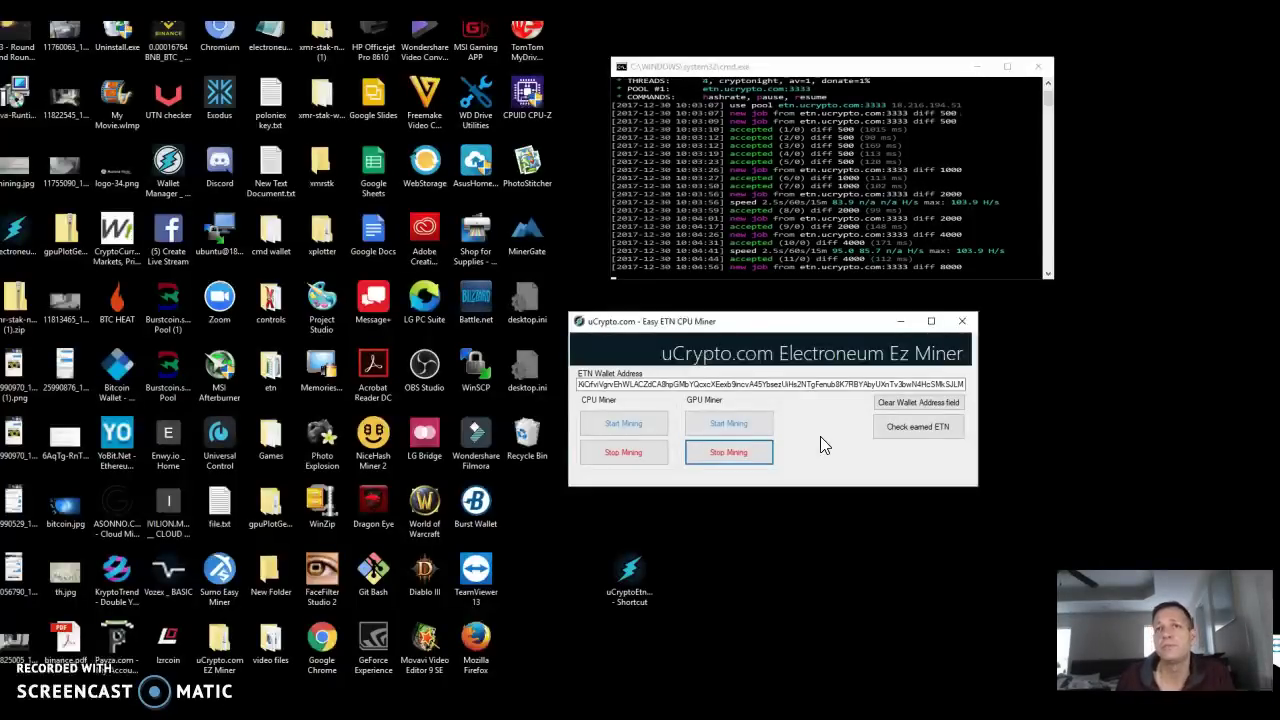
click(747, 428)
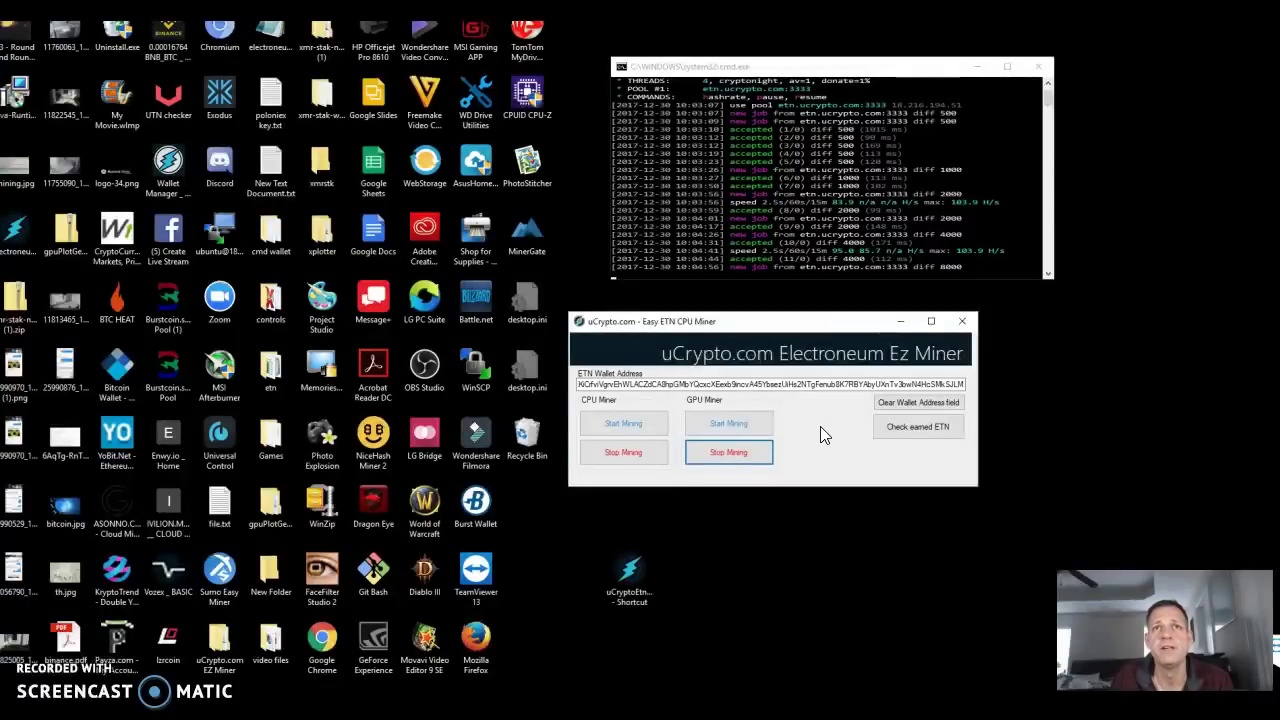
click(648, 539)
double_click(616, 571)
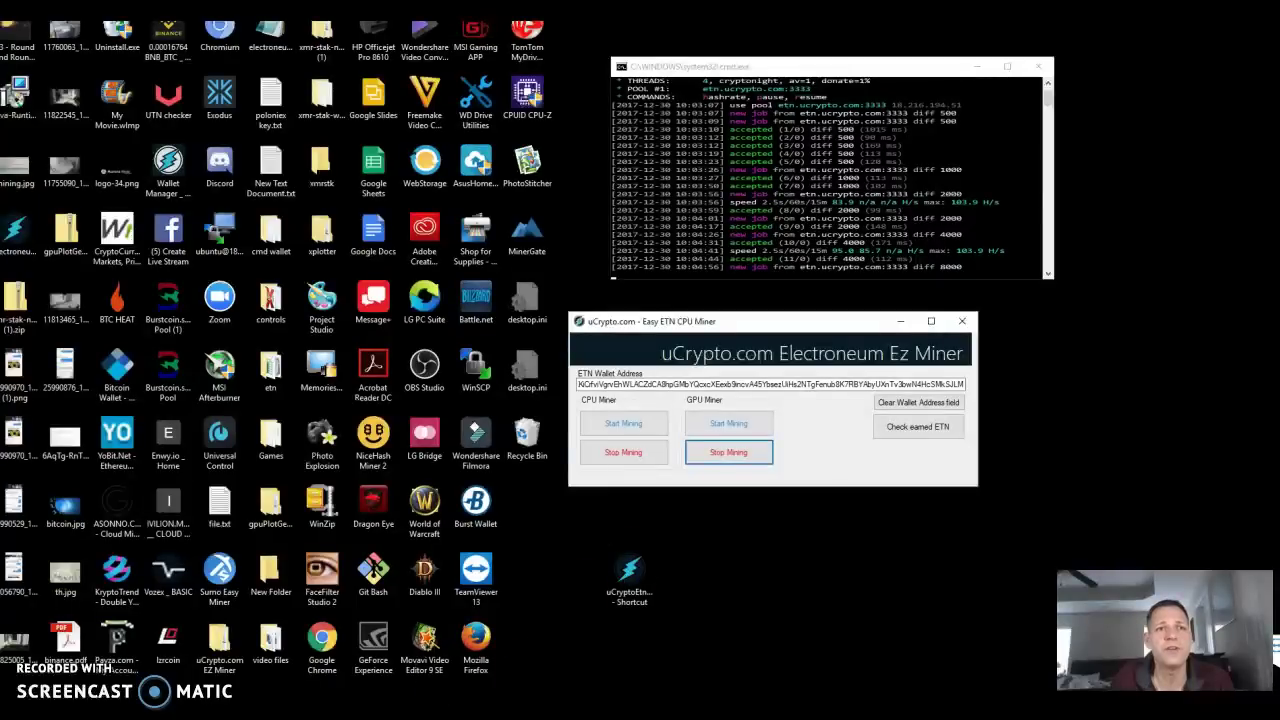